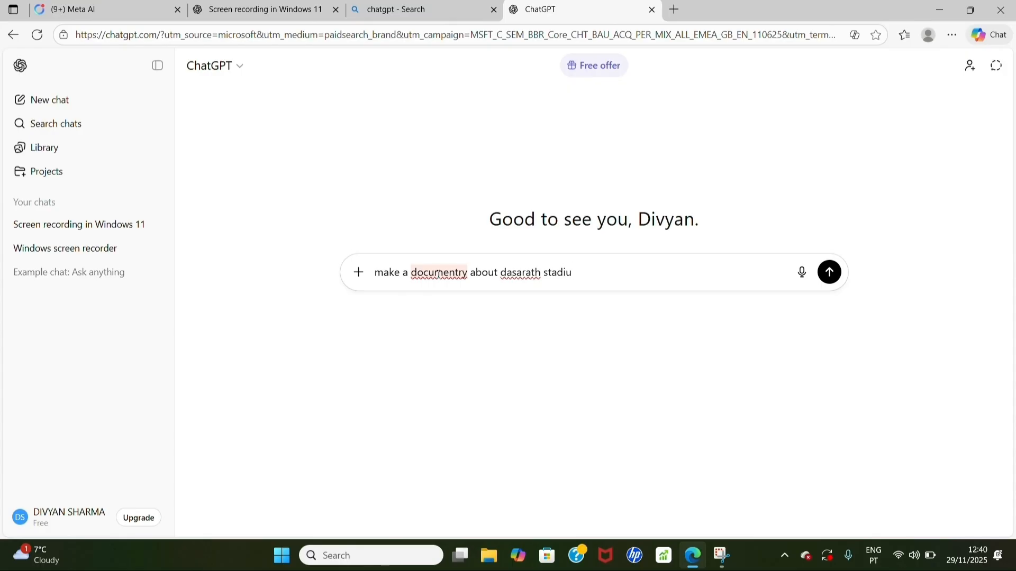
- Complete and submit the prompt "make a documentry about dasarath stadium disaster 1988" and go through the response to its end
text(disaster 1988)
key(Return)
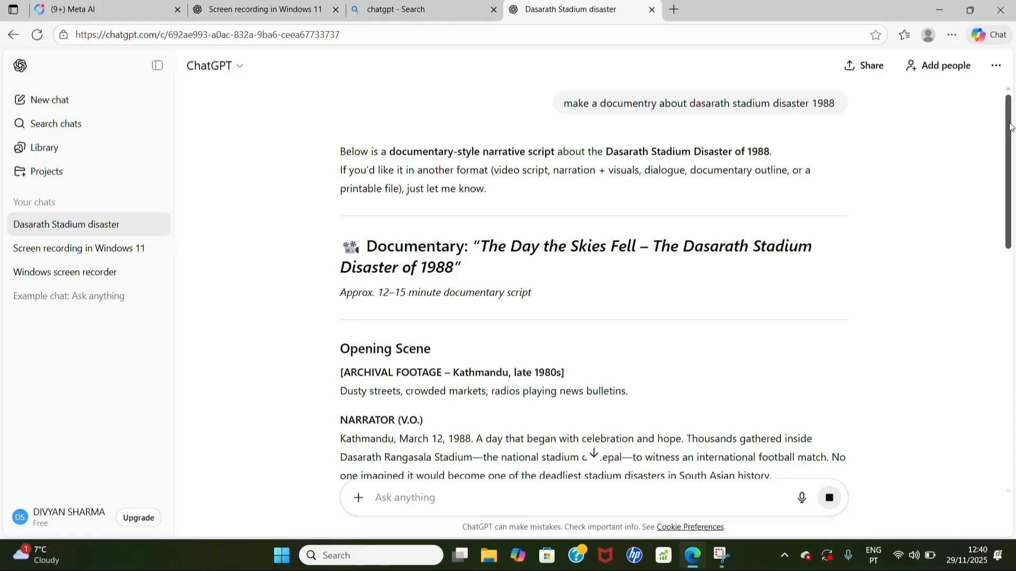
drag(1011, 127, 1015, 538)
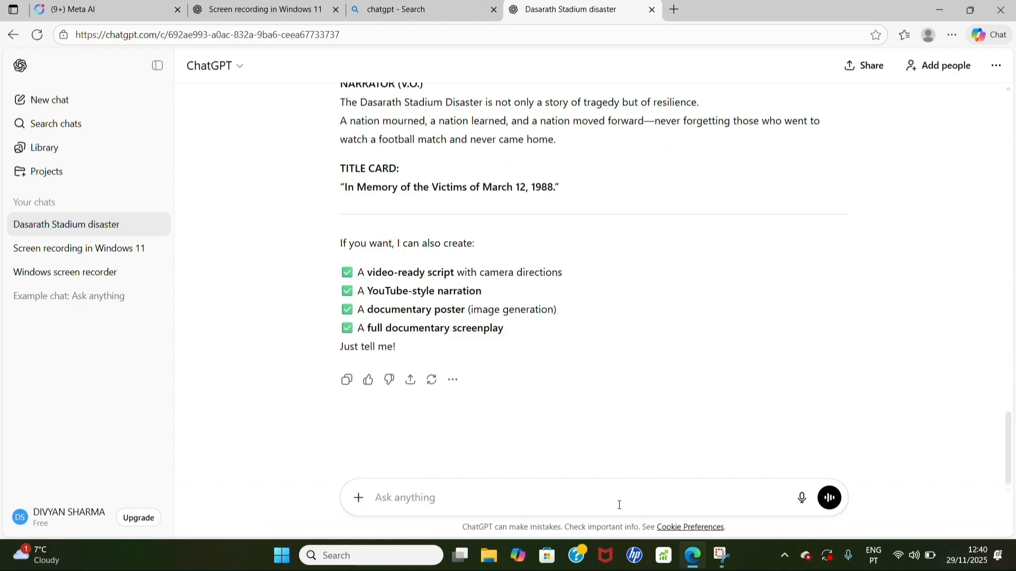
- Request a narration of the documentary with the prompt "ok can u generate the voice over of it"
text(ok p)
key(BackSpace)
text(can u generate the voice over of it)
key(Return)
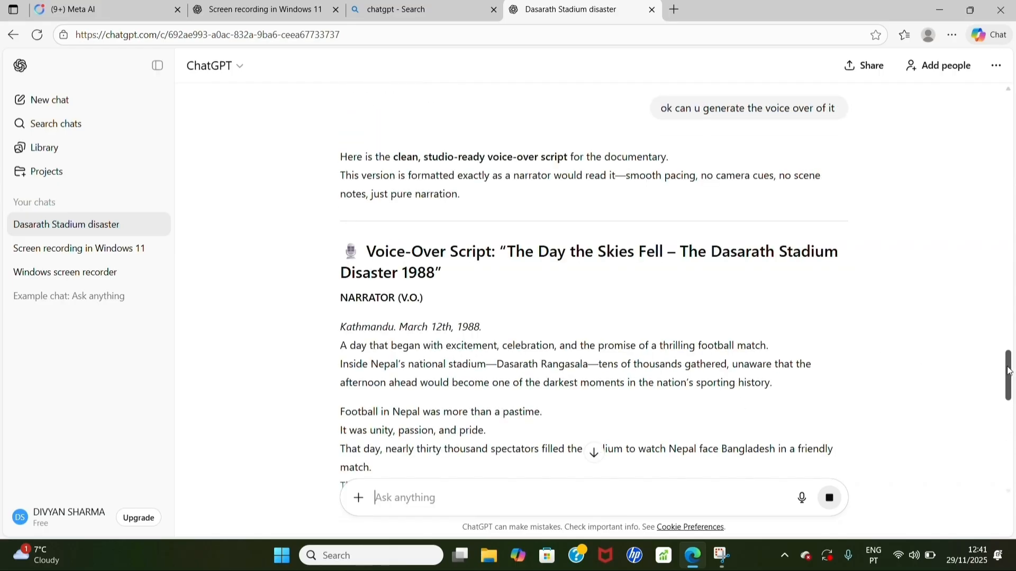
- Request the voice-over script in Nepali with the follow-up prompt "in nepali"
drag(1008, 356, 1009, 468)
click(720, 501)
text(in nepali)
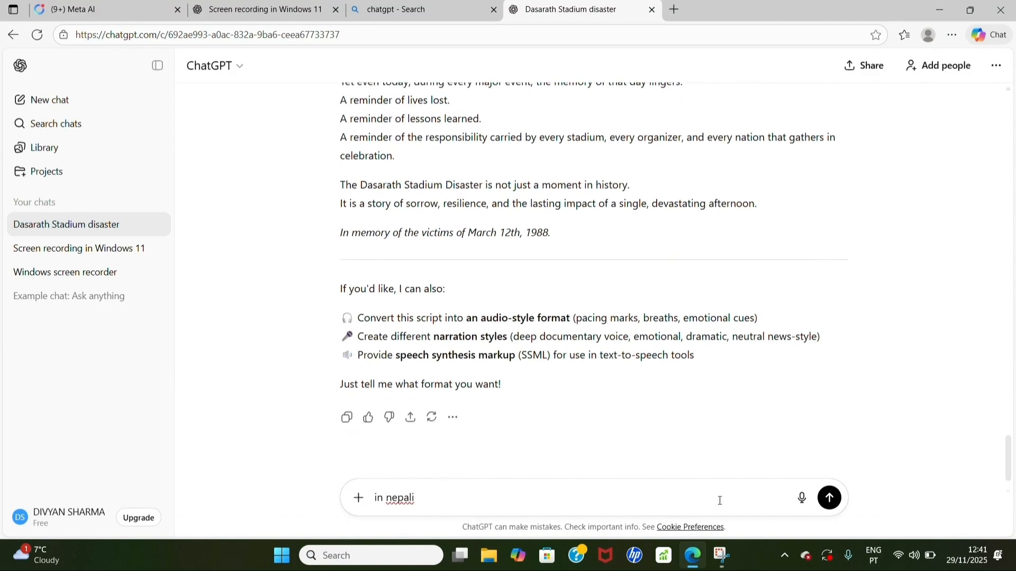
key(Return)
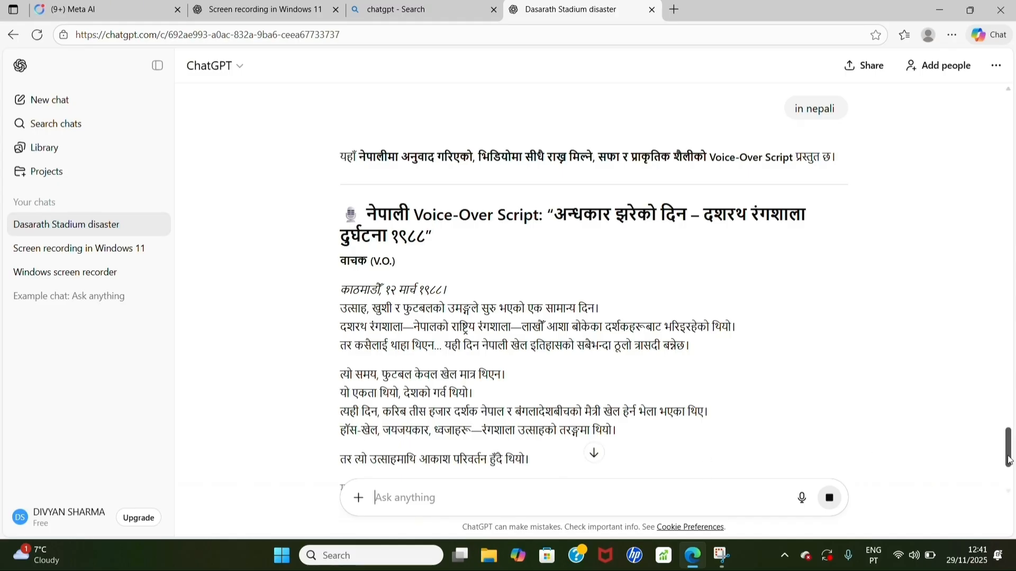
- Search the web for "open fm ai" in a new tab and open the OpenAI.fm website
key(ctrl+t)
click(573, 90)
text(o)
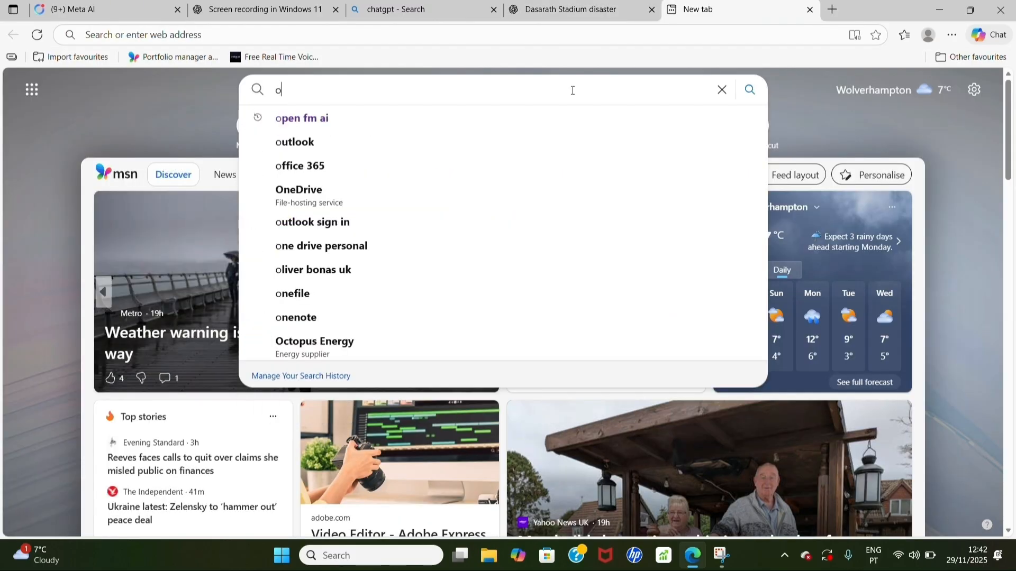
text(pen)
click(355, 126)
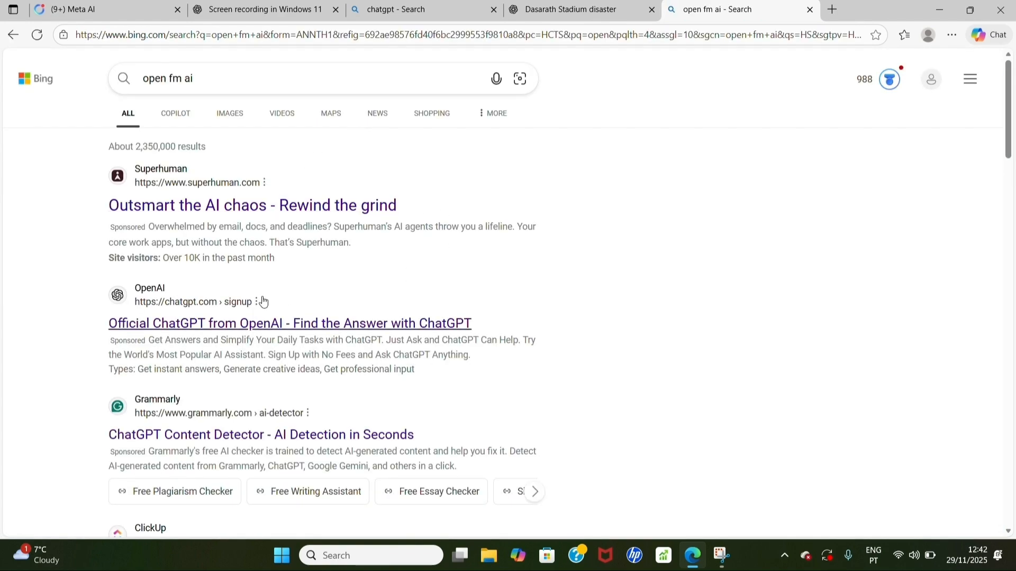
drag(1014, 156, 1009, 303)
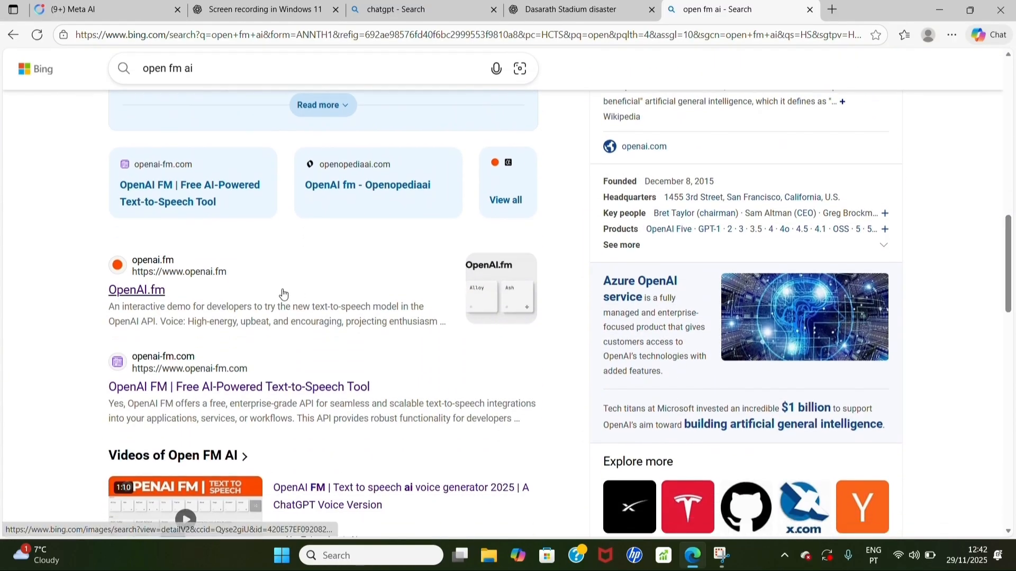
click(196, 279)
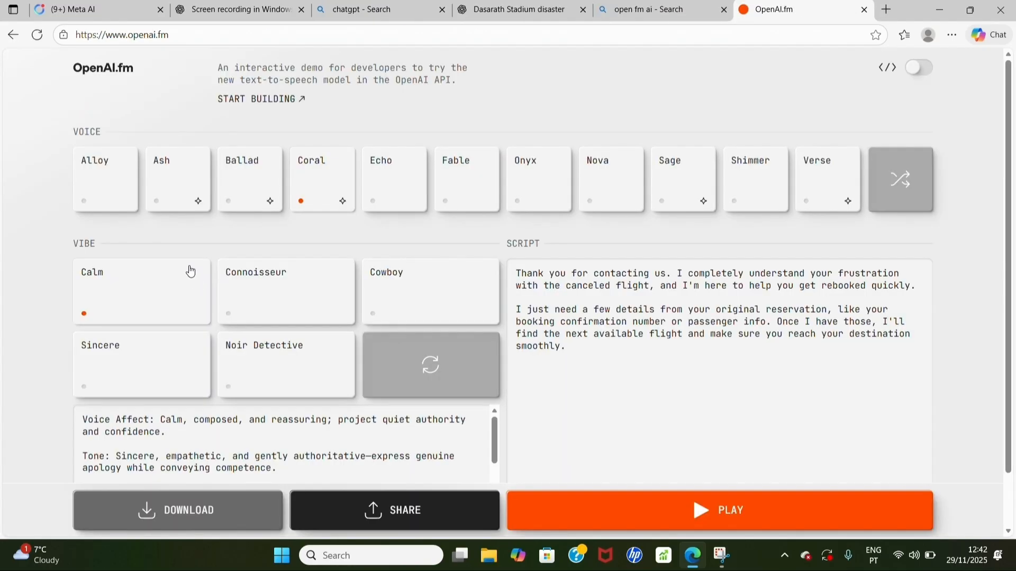
- Shuffle the suggested vibes in OpenAI.fm three times to get other narration styles
drag(1011, 195, 1013, 257)
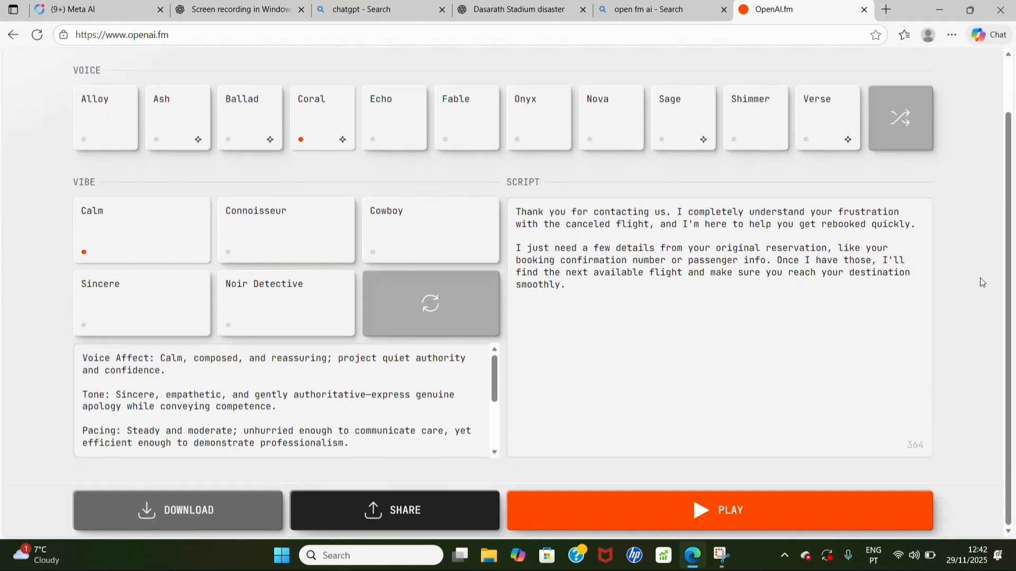
click(436, 295)
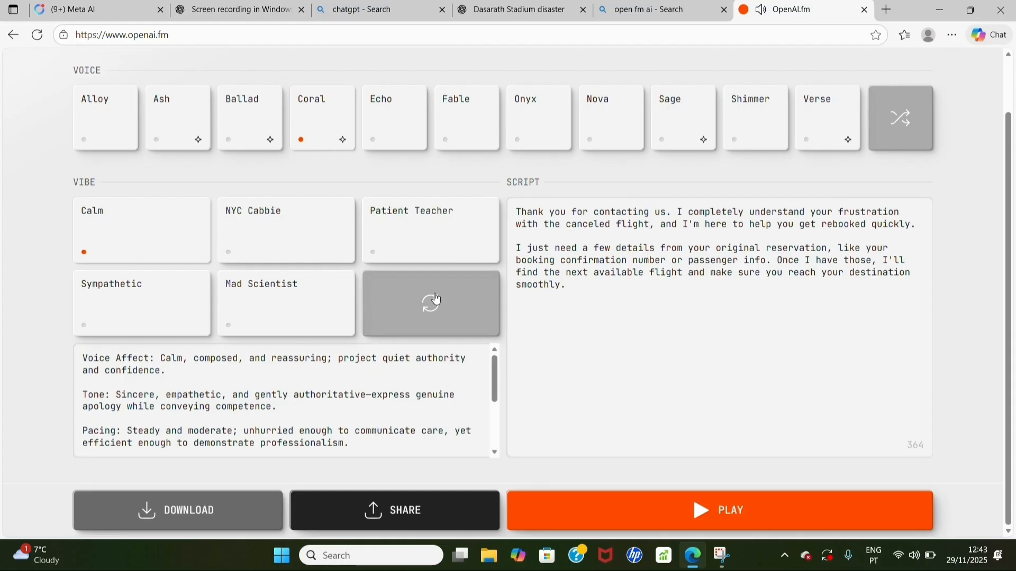
click(436, 296)
click(436, 298)
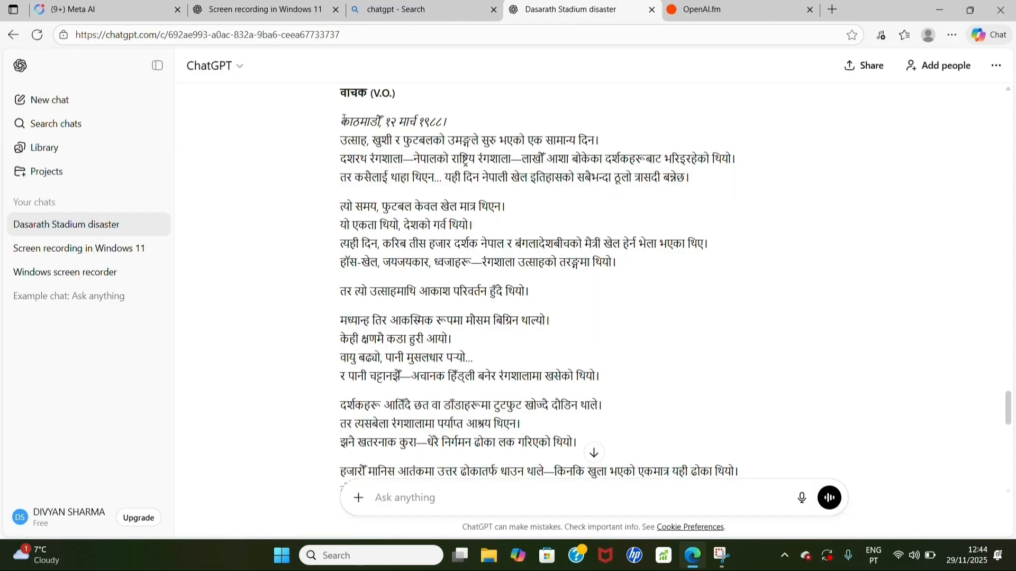
- Copy the Nepali narration from the ChatGPT reply into the OpenAI.fm script and look over the pasted text
drag(342, 119, 788, 484)
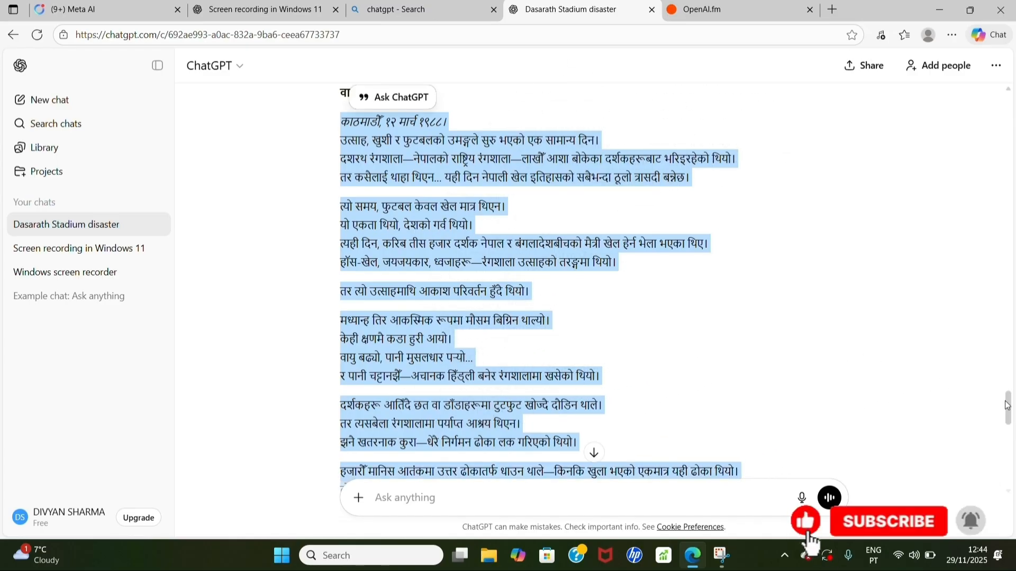
click(726, 16)
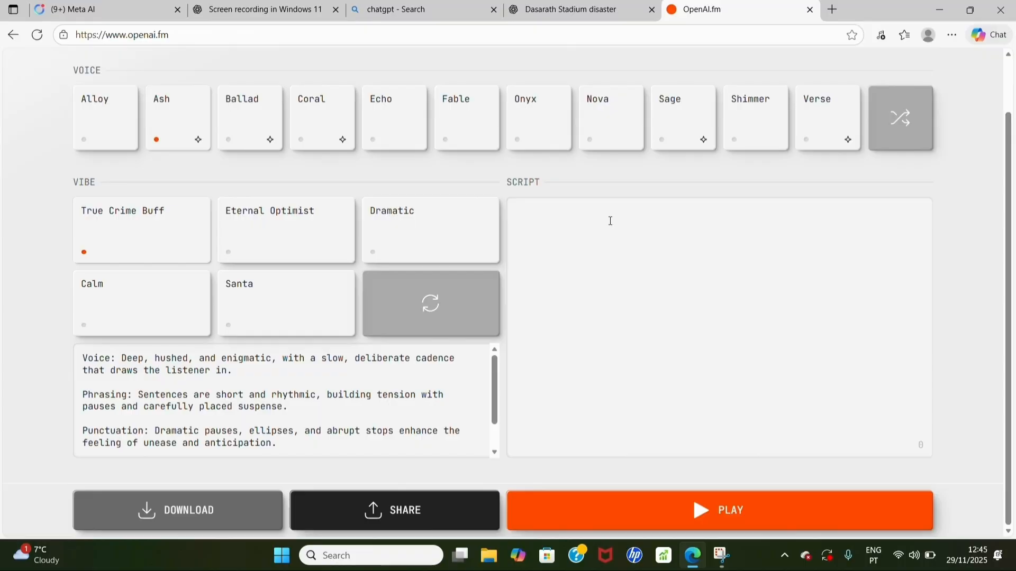
key(ctrl+v)
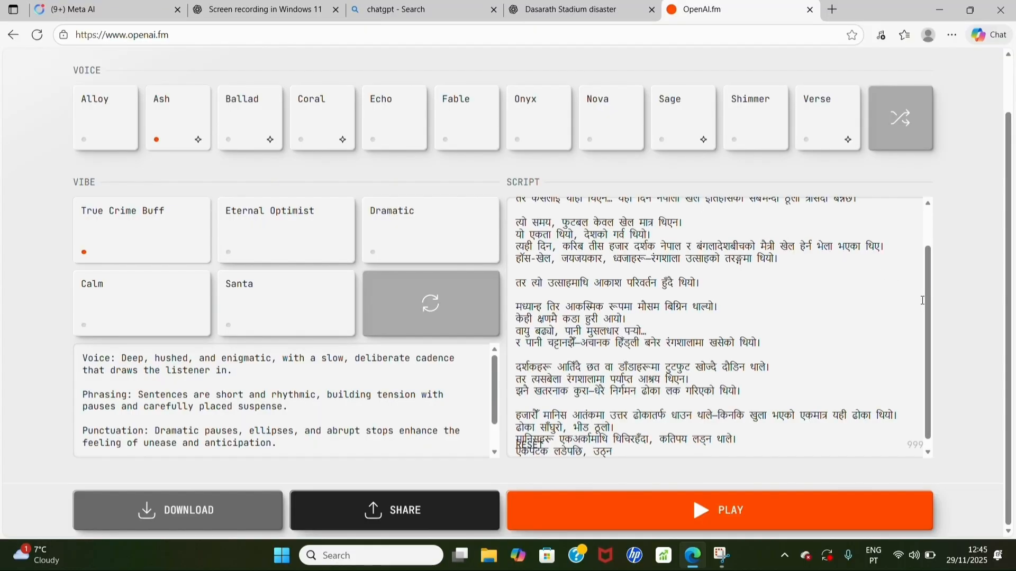
scroll(932, 310, down, 2)
scroll(939, 286, up, 3)
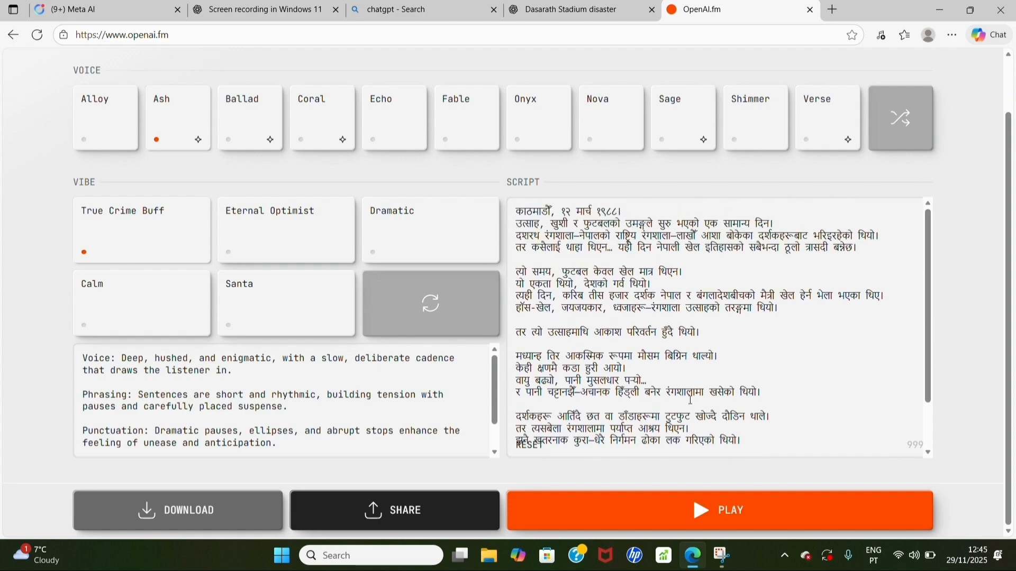
- Preview the Nepali script with the Ash voice and True Crime Buff vibe, then stop playback
click(659, 522)
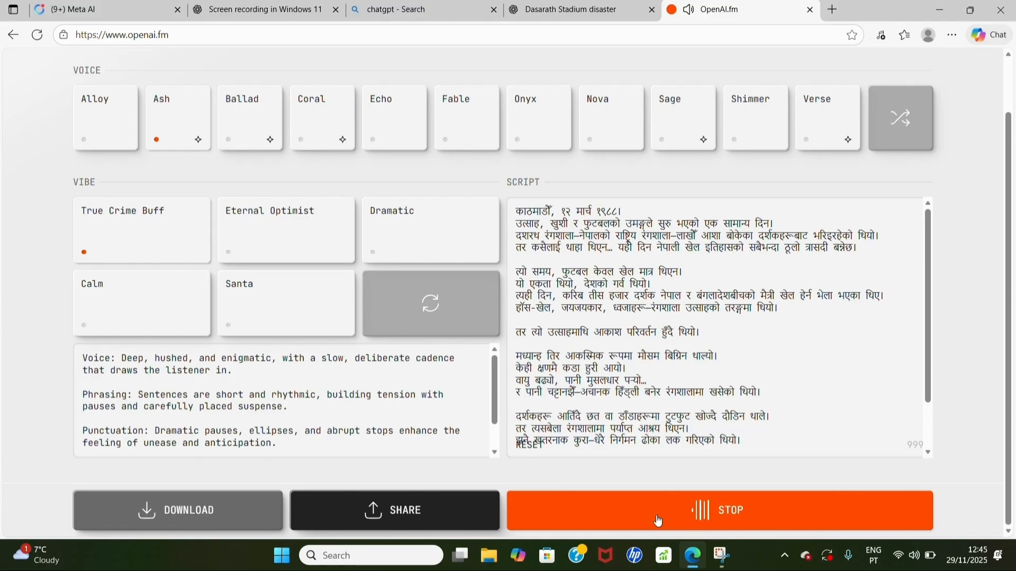
click(658, 522)
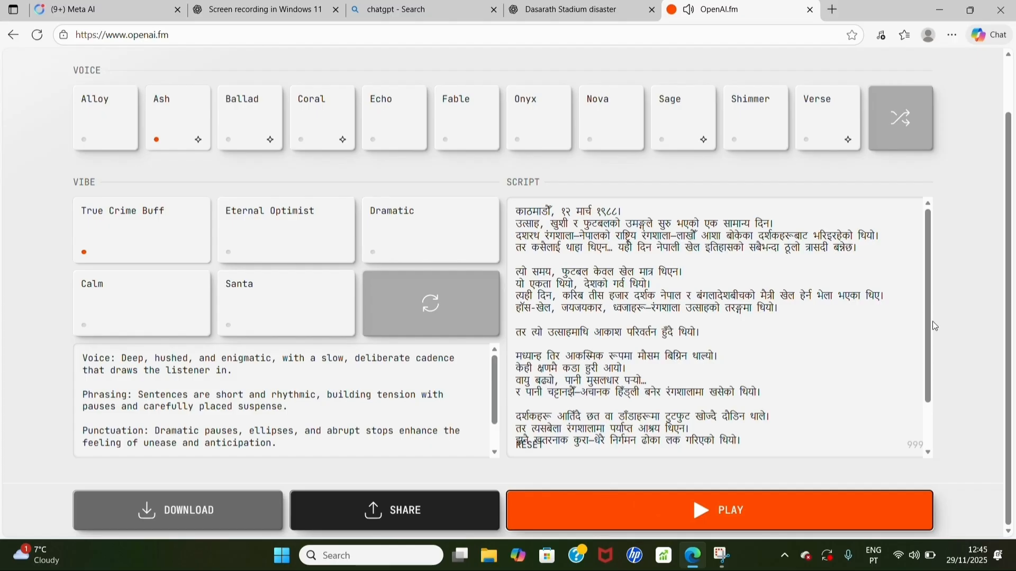
scroll(929, 325, down, 1)
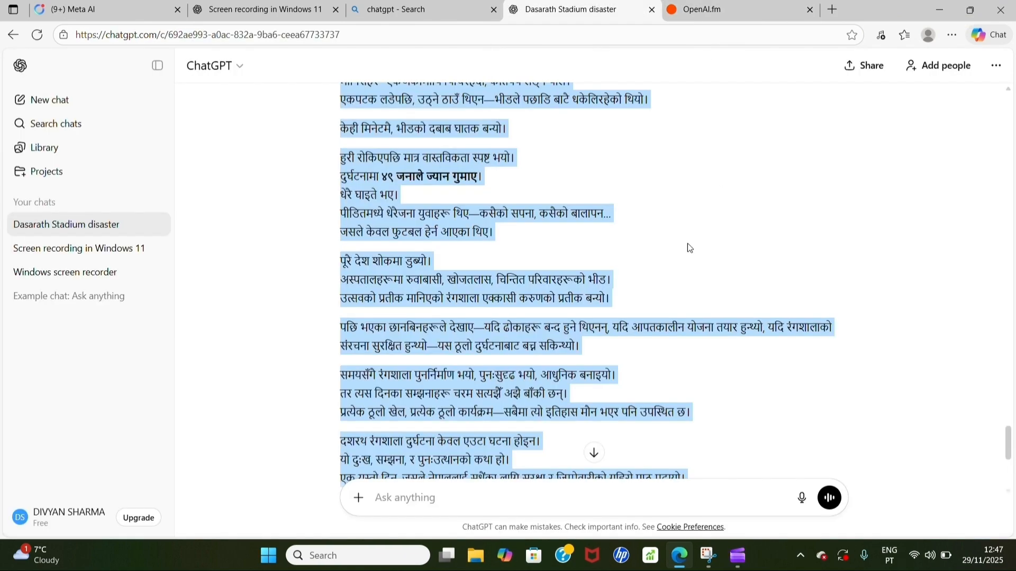
- Send ChatGPT the request "can u genrate video according to my script i iwll paste one by one you will gen the promt"
click(687, 244)
click(718, 501)
text(can u genrate)
key(BackSpace)
text(ate image v)
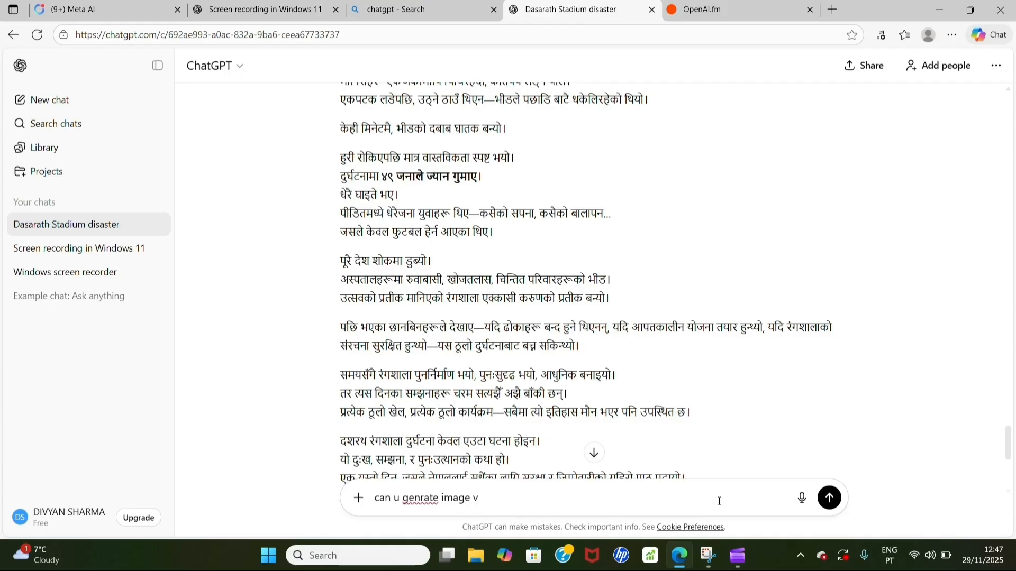
key(BackSpace)
key(BackSpace)
key(BackSpace)
key(BackSpace)
key(BackSpace)
key(BackSpace)
key(BackSpace)
text(video according to my script i iwll pas)
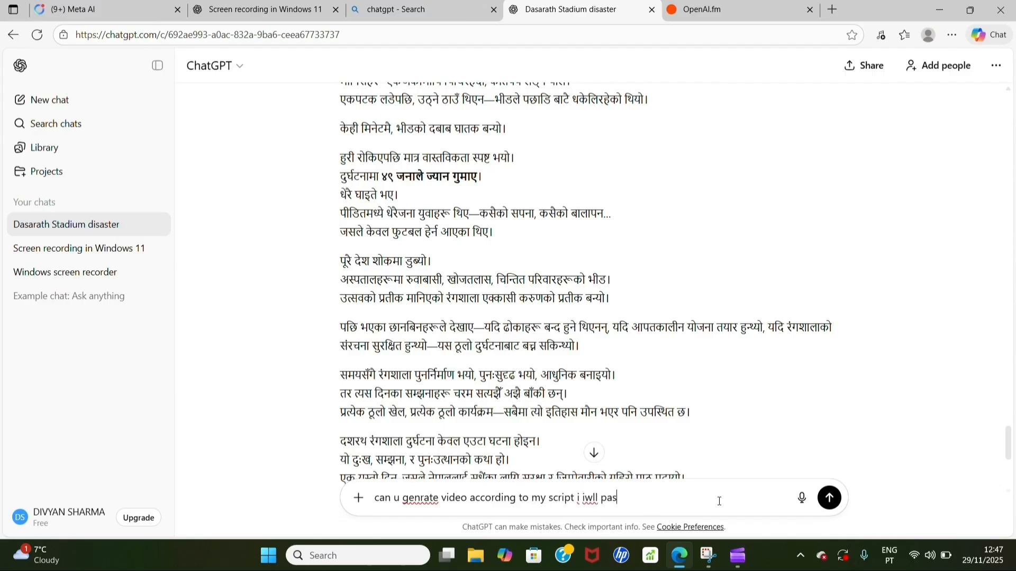
text(te one by one you will gen the promt)
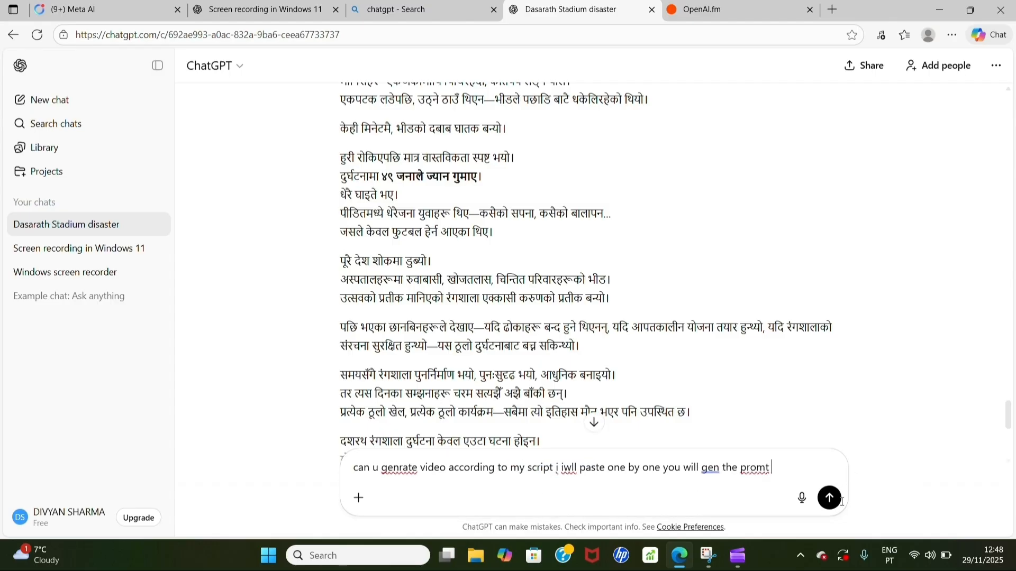
click(831, 505)
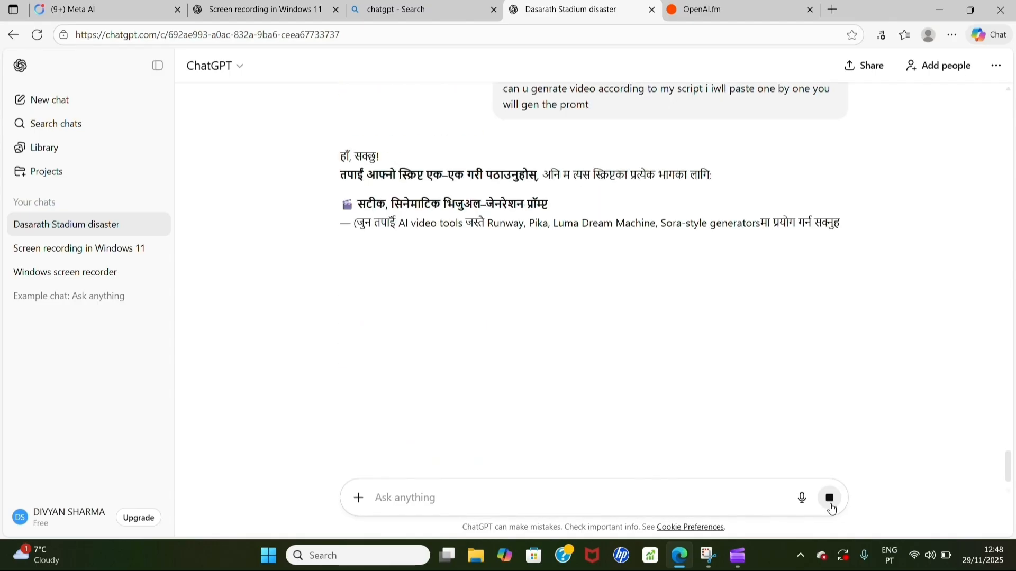
- Copy the opening paragraph of the Nepali voice-over, starting "काठमाडौँ, १२ मार्च १९८८।", and submit it for a video prompt
drag(1007, 463, 1005, 382)
scroll(580, 314, up, 4)
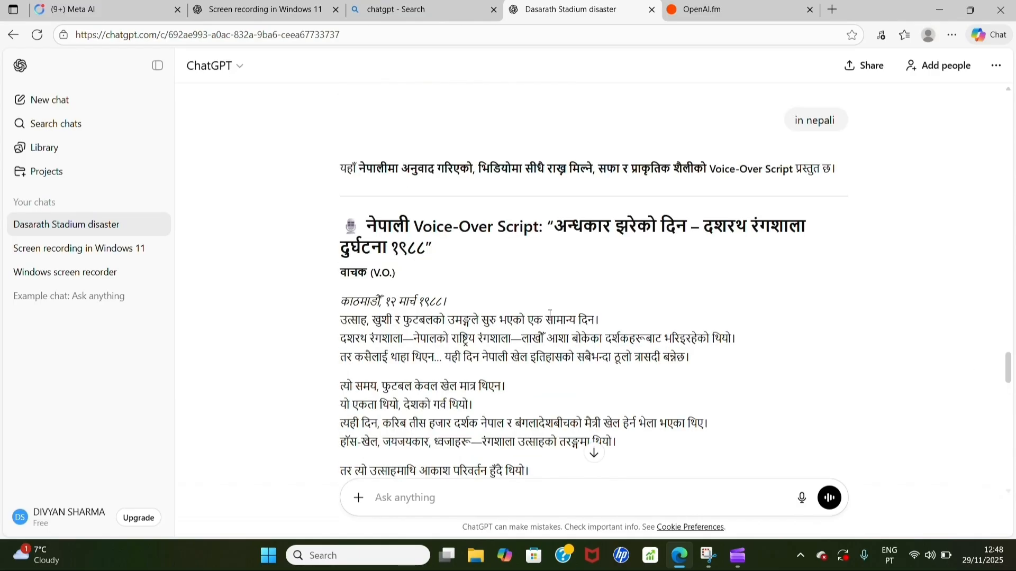
drag(689, 357, 316, 293)
click(437, 499)
text(काठमाडौँ, १२ मार्च १९८८। उत्साह, खुशी र फुटबलको उमङ्गले सुरु भएको एक सामान्य दिन। दशरथ रंगशाला—नेपालको राष्ट्रिय रंगशाला—लाखौँ आशा बोकेका दर्शकहरूबाट भरिइरहेको थियो। तर कसैलाई थाहा थिएन... यही दिन नेपाली खेल इतिहासको सबैभन्दा ठूलो त्रासदी बन्नेछ।)
click(829, 498)
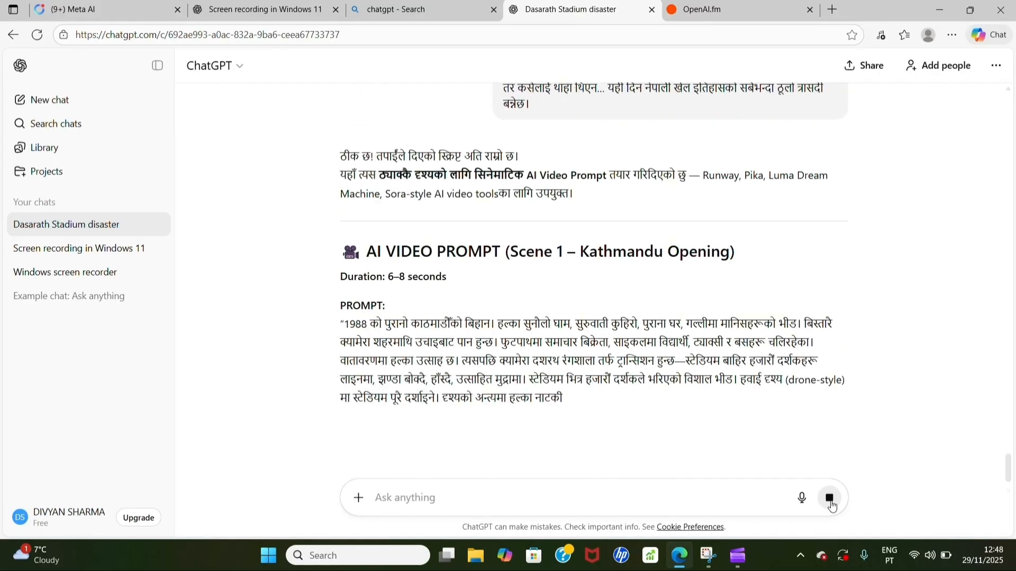
- Copy the Scene 1 – Kathmandu Opening video prompt from ChatGPT into Meta AI and submit it
drag(353, 436, 287, 326)
click(125, 16)
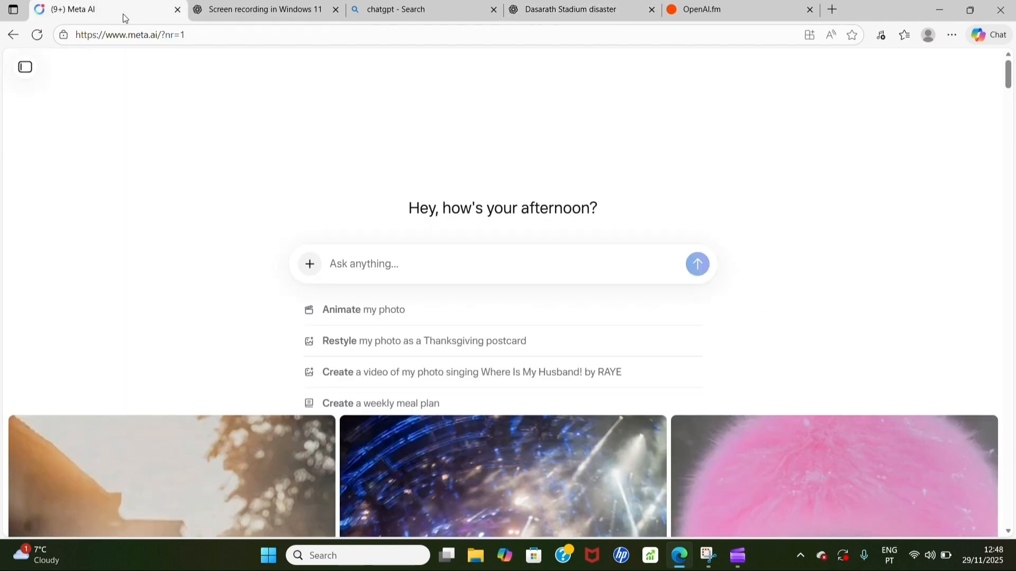
click(436, 262)
key(ctrl+v)
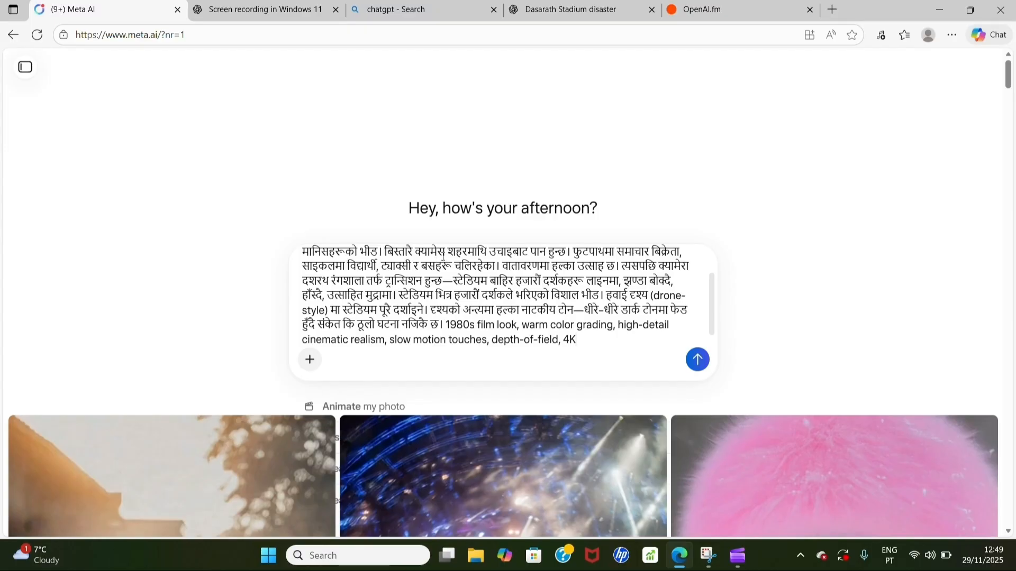
click(697, 360)
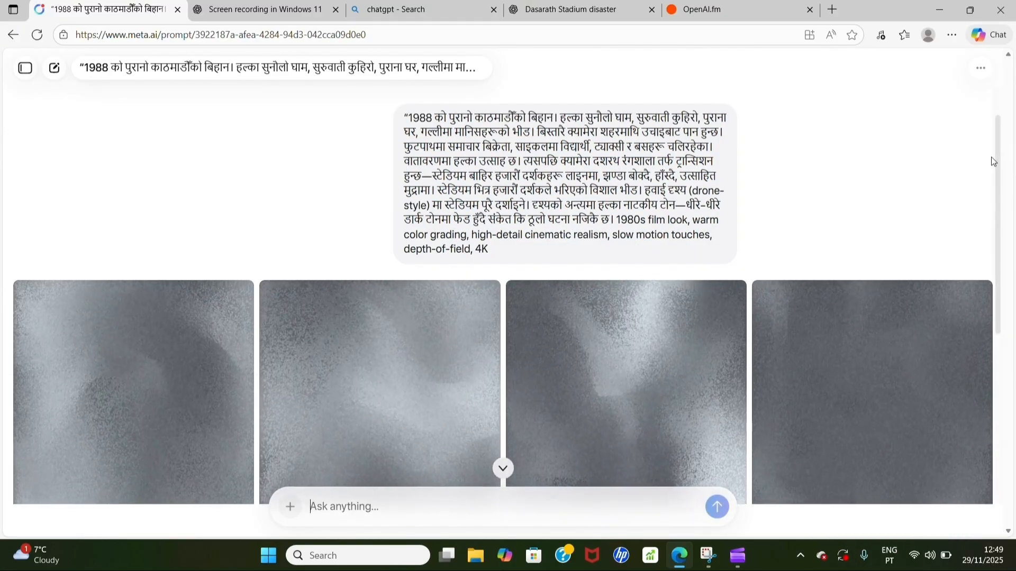
- Open the second generated Kathmandu street image and animate it
click(435, 389)
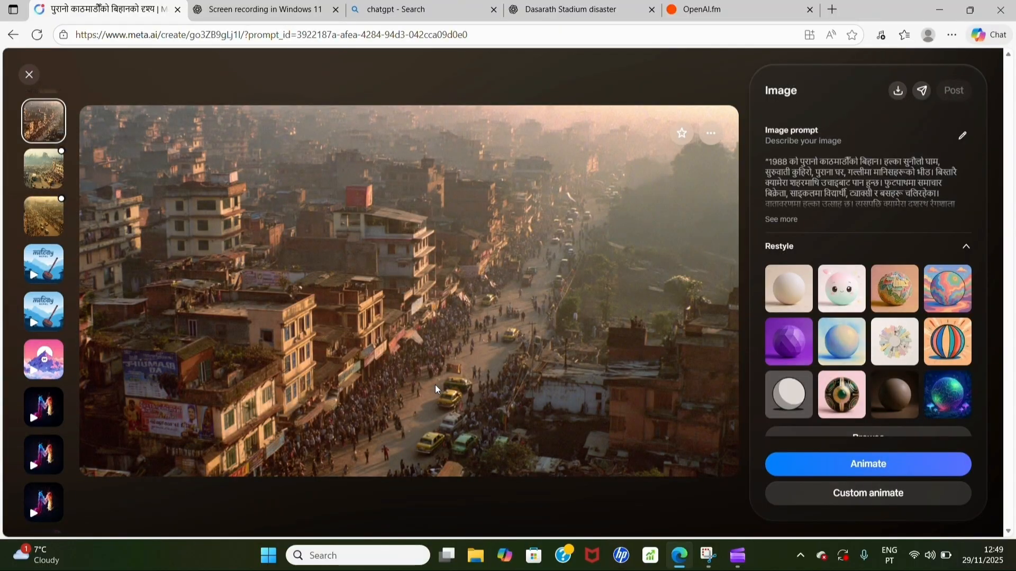
click(805, 466)
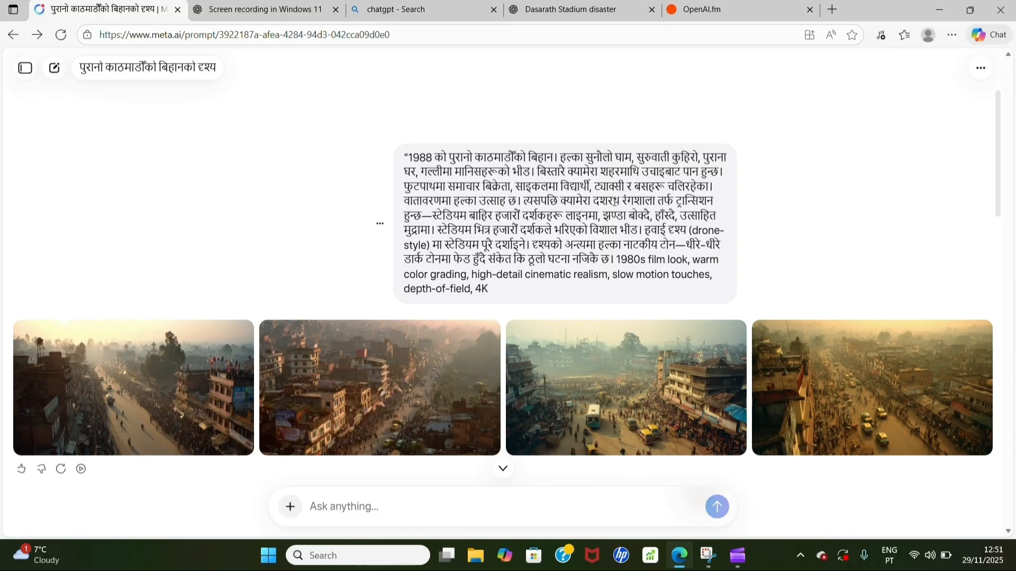
- Copy the part of the prompt from the Dasarath stadium transition to the dark fade and submit it as a new request
drag(523, 201, 614, 261)
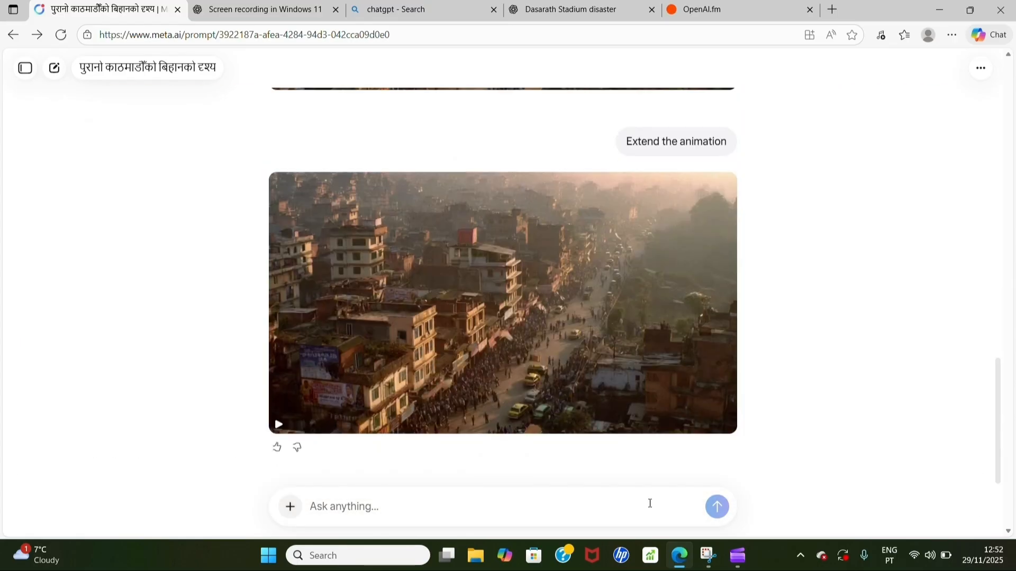
key(ctrl+v)
click(716, 506)
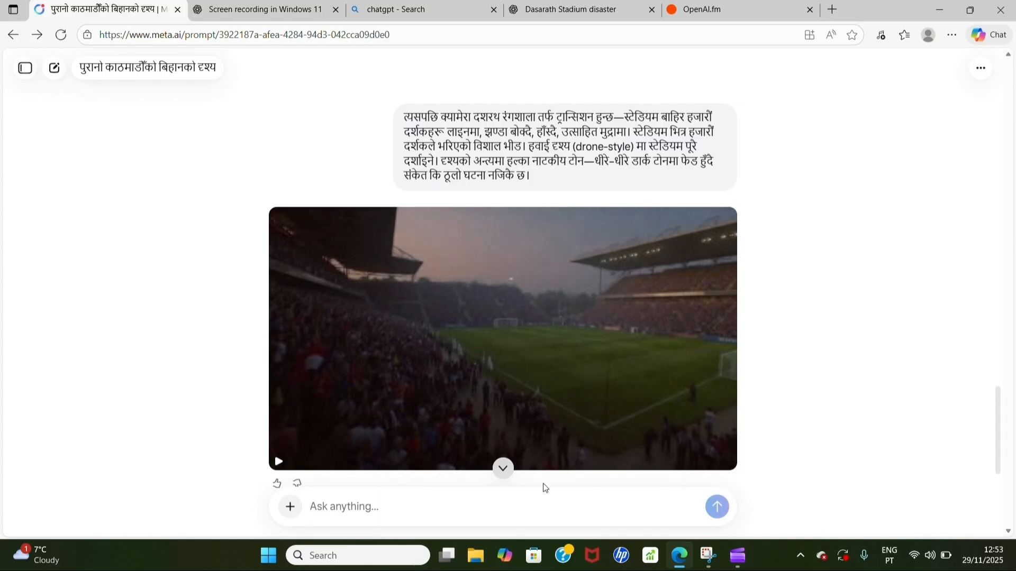
- Download the generated stadium video
mouse_move(470, 386)
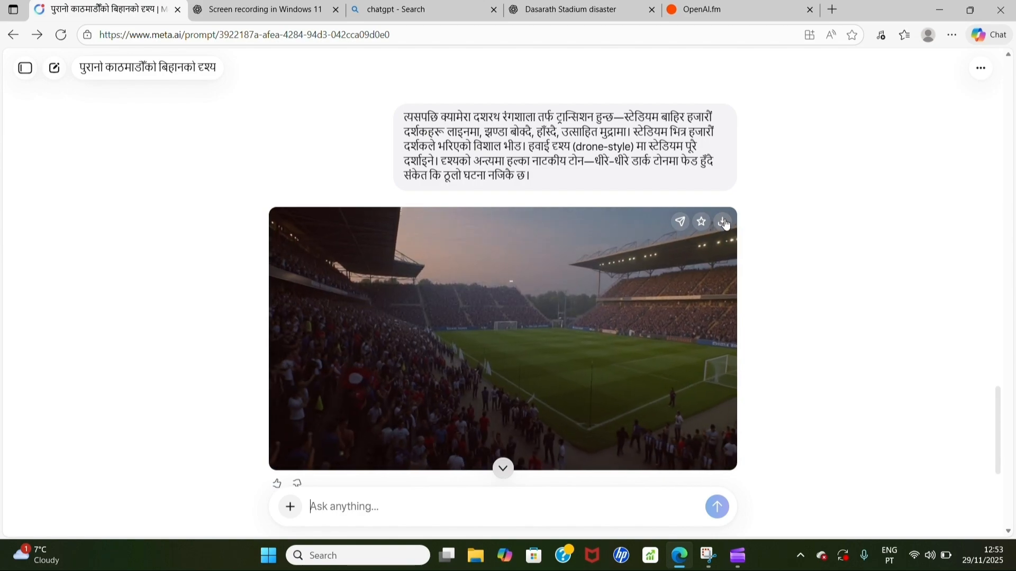
click(724, 222)
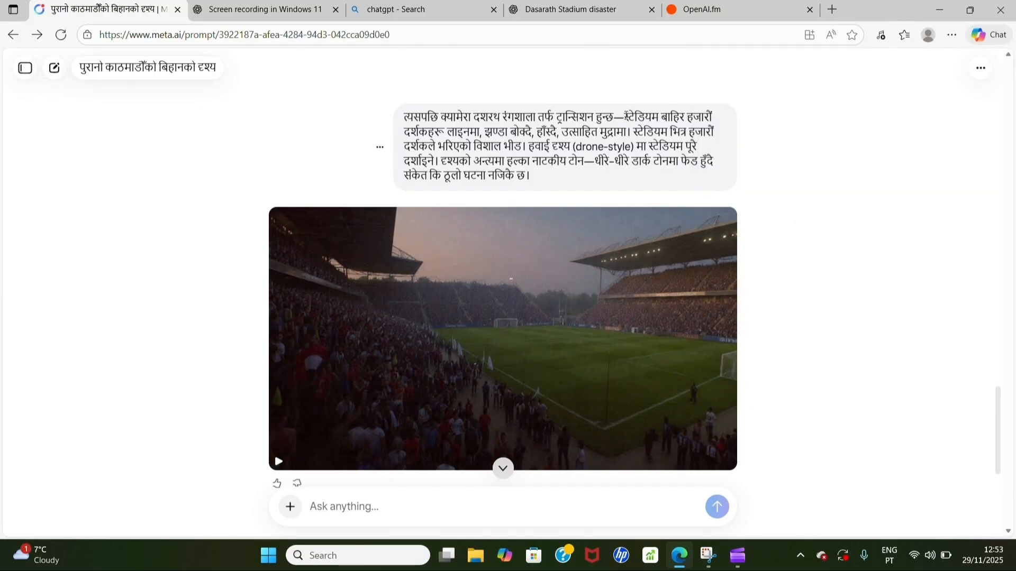
- Reuse only the stadium prompt's passage about the crowds outside and inside the stadium for another video request
mouse_move(629, 117)
mouse_down()
mouse_move(604, 147)
mouse_move(538, 161)
mouse_move(517, 147)
mouse_up()
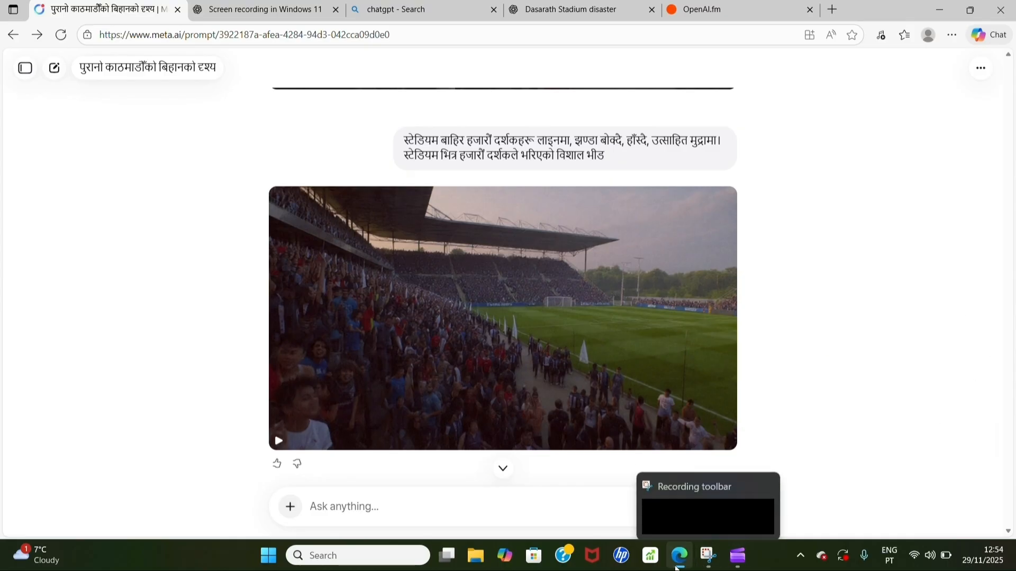
- Switch to Clipchamp and import the voice-over openai-fm-ash-true-crime-buff.mp3 from the Downloads folder
mouse_move(680, 568)
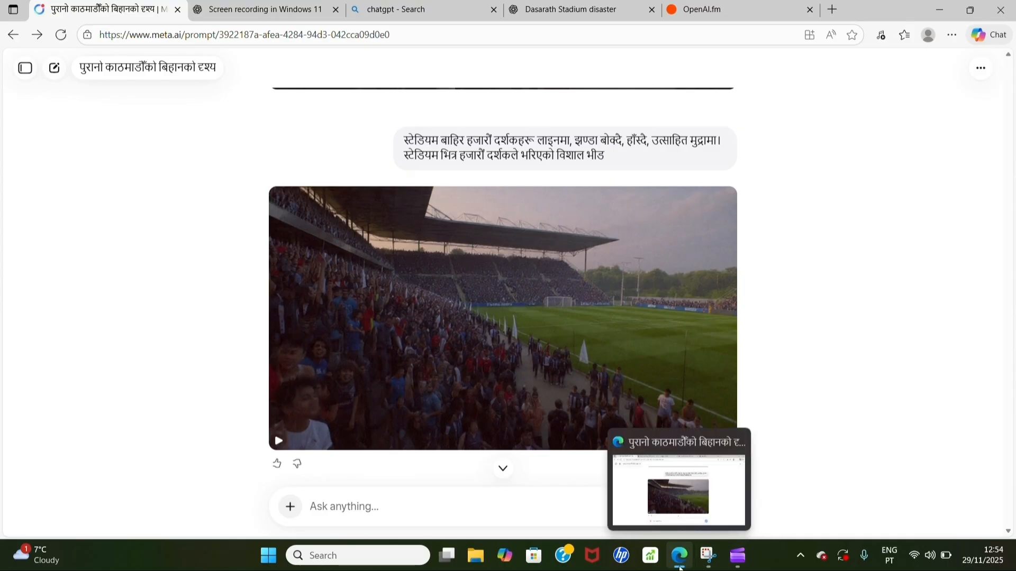
click(742, 560)
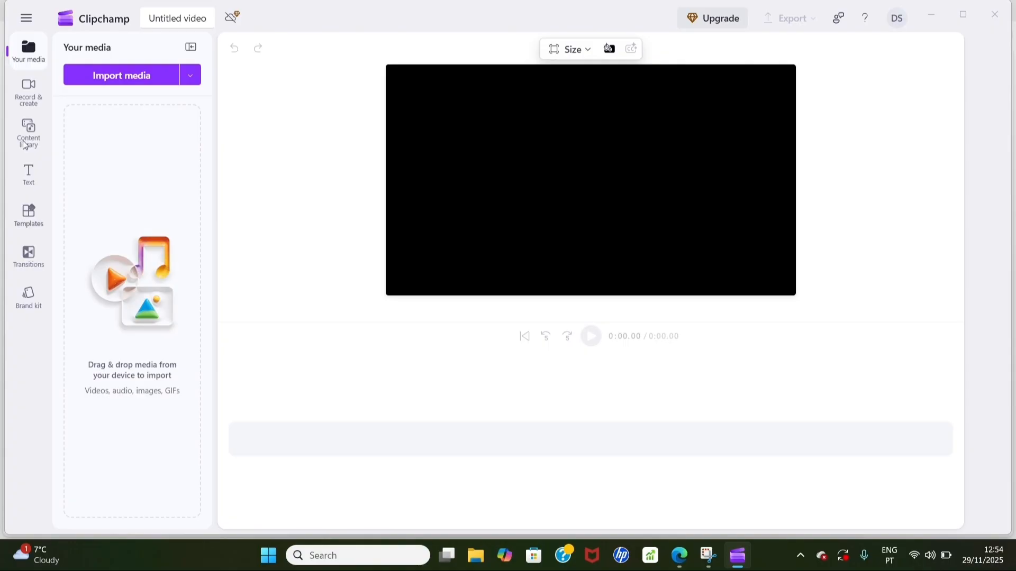
click(127, 81)
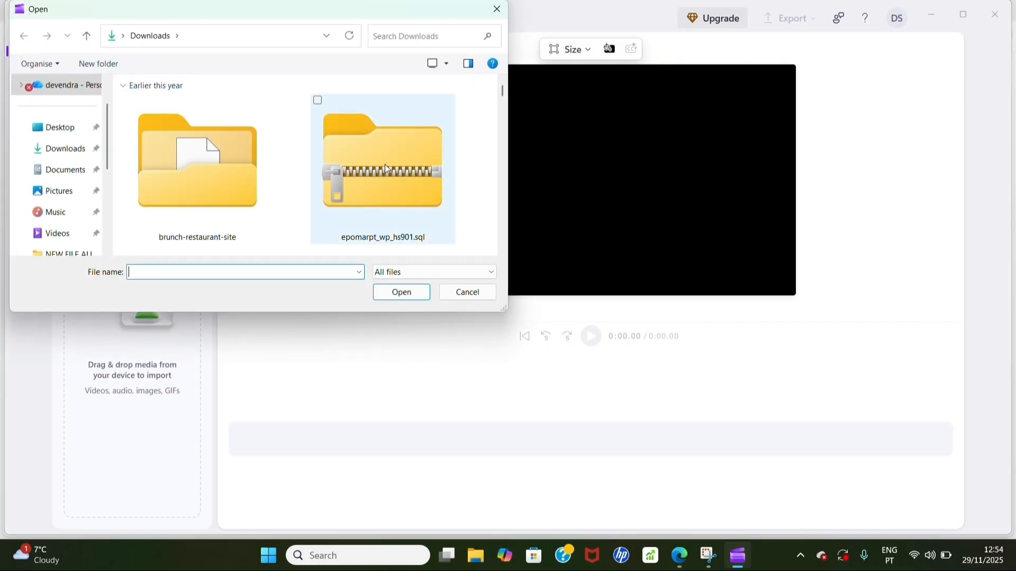
drag(504, 97, 504, 112)
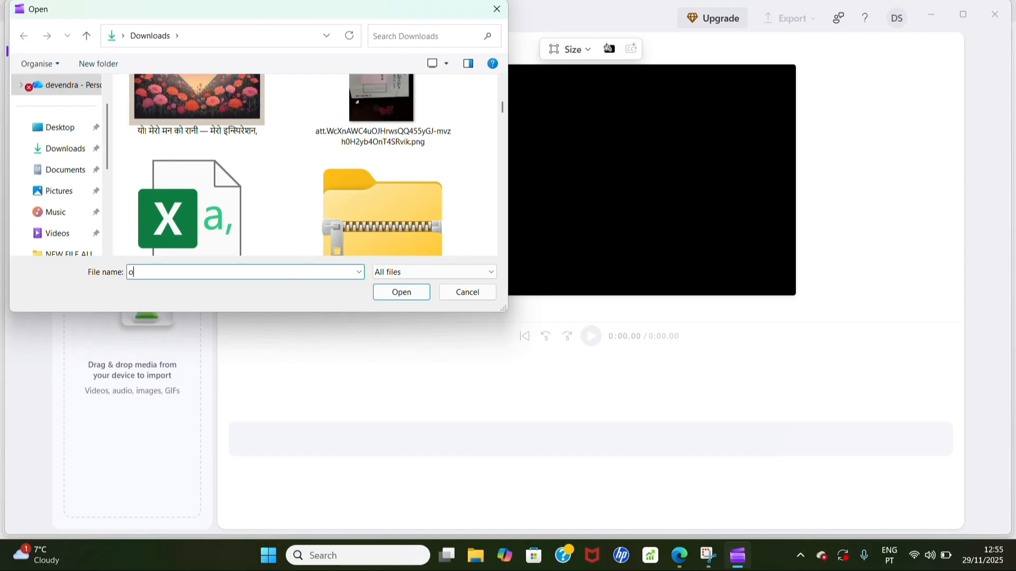
text(pen)
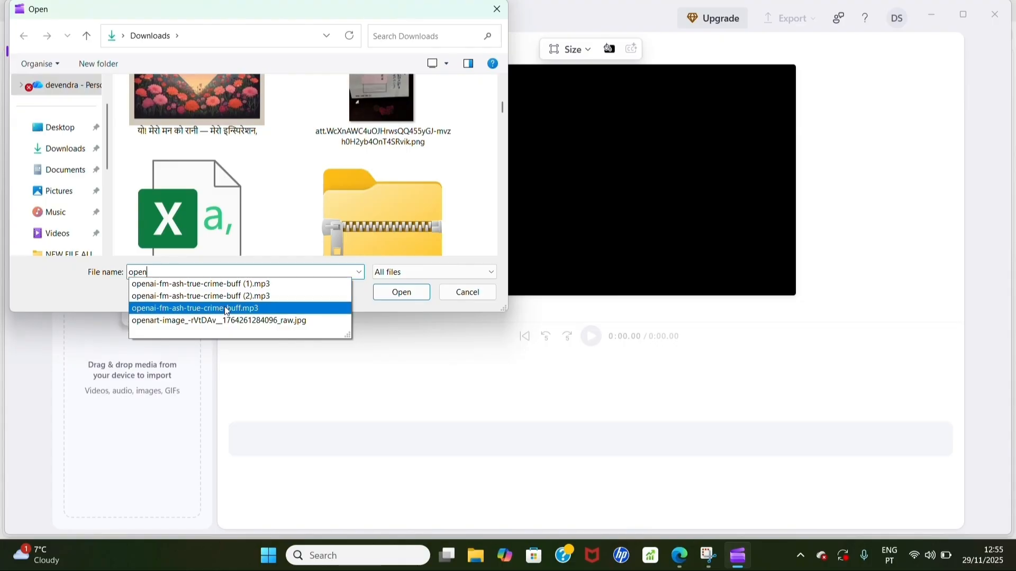
click(225, 307)
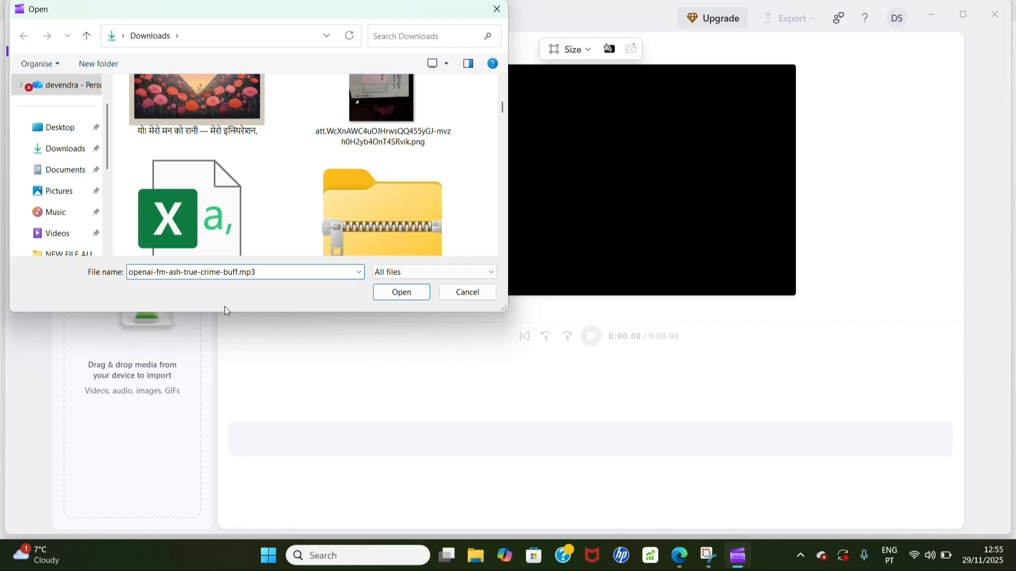
click(414, 297)
- Place the clips 1988.mp4, mp4 (1) and mp4 one after another on the timeline and add the voice-over audio
drag(95, 200, 274, 435)
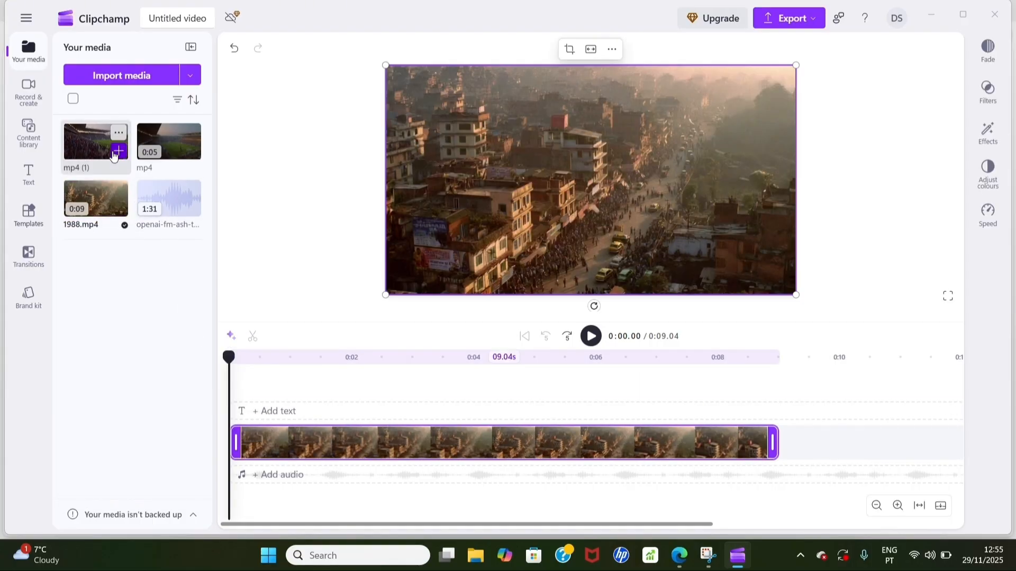
drag(94, 144, 813, 443)
drag(164, 152, 813, 446)
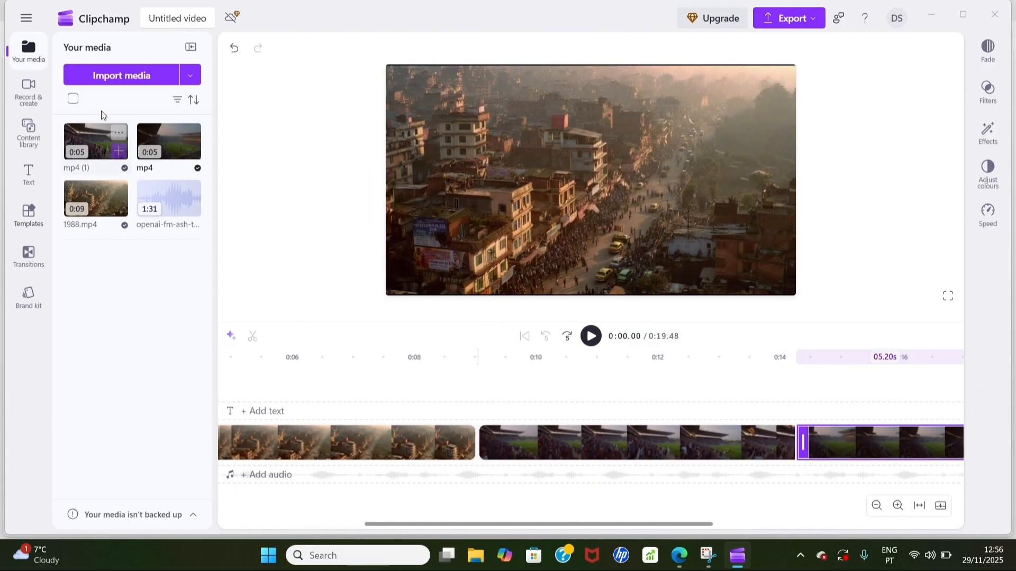
click(191, 206)
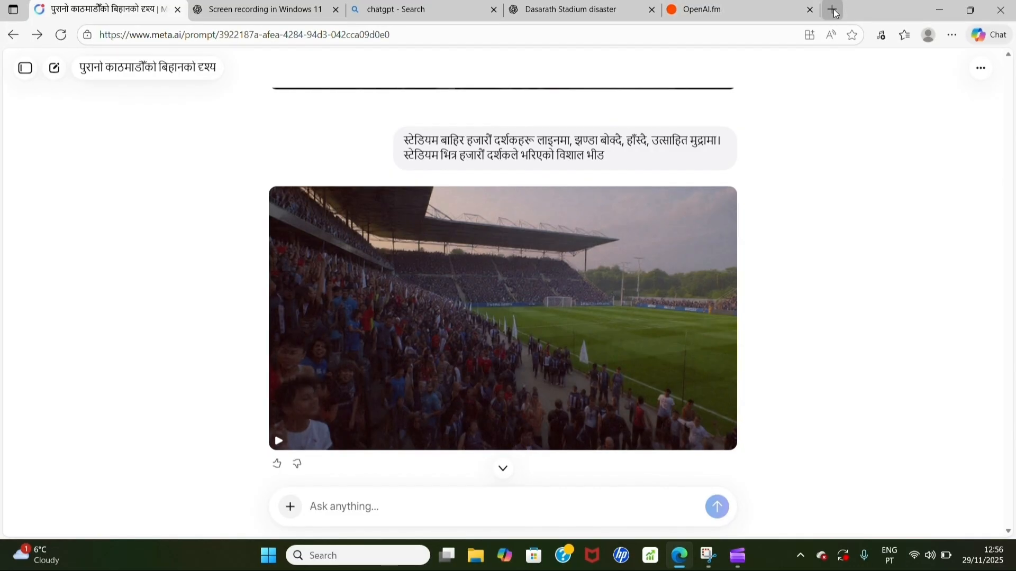
- Switch to the browser and open ideogram.ai in a new tab
click(833, 11)
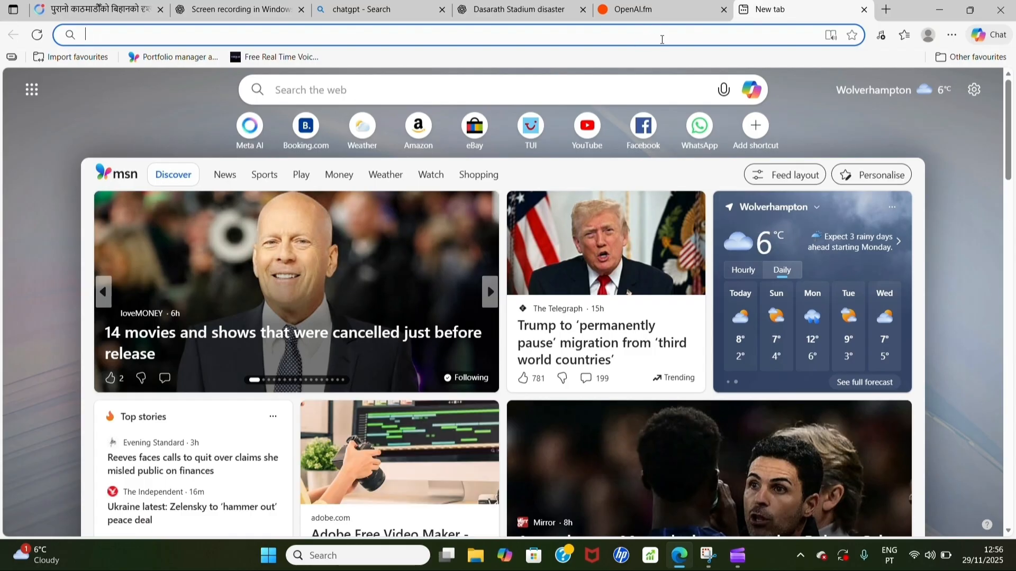
click(662, 39)
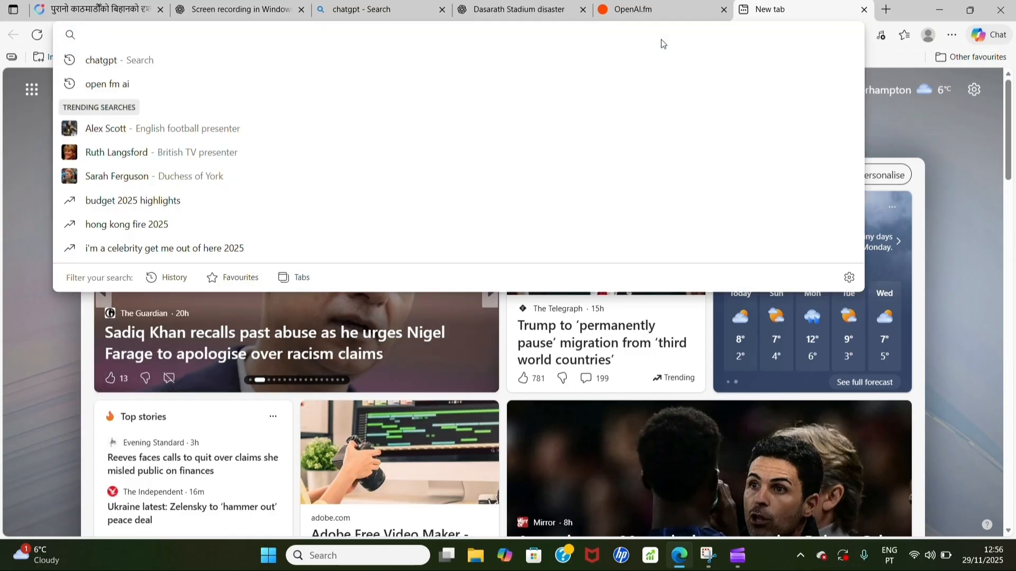
text(ideog)
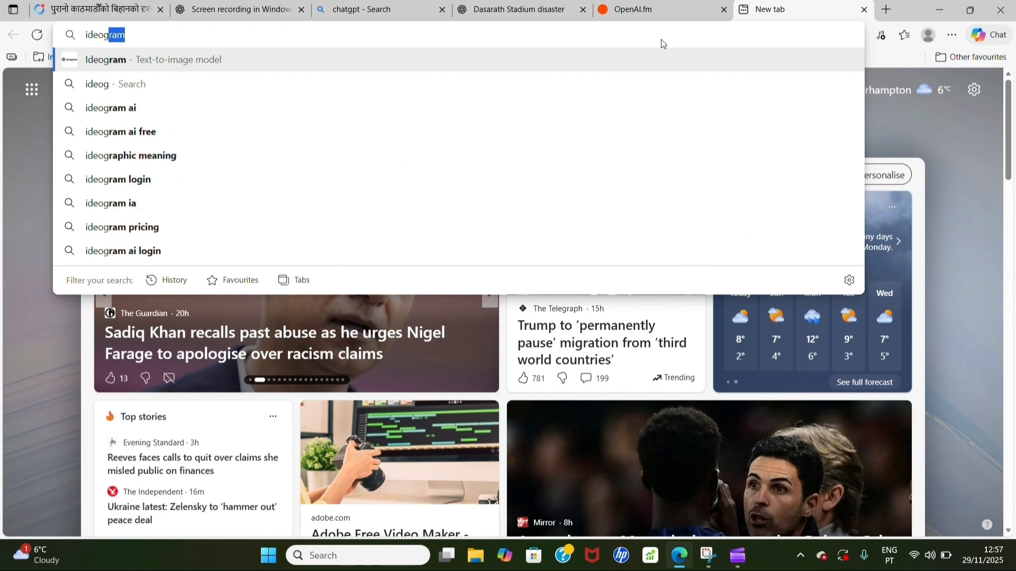
text(ram.ai)
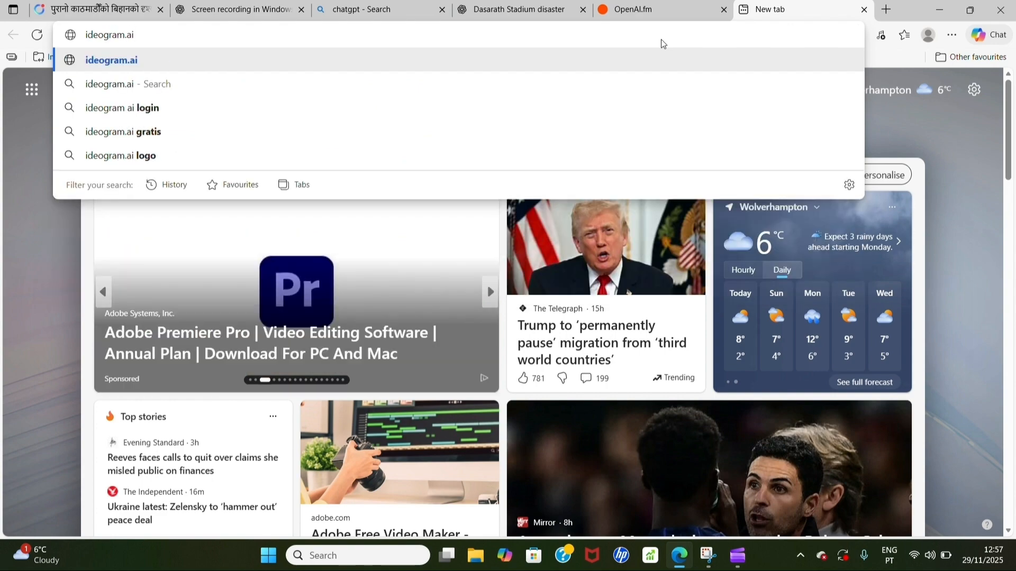
key(Return)
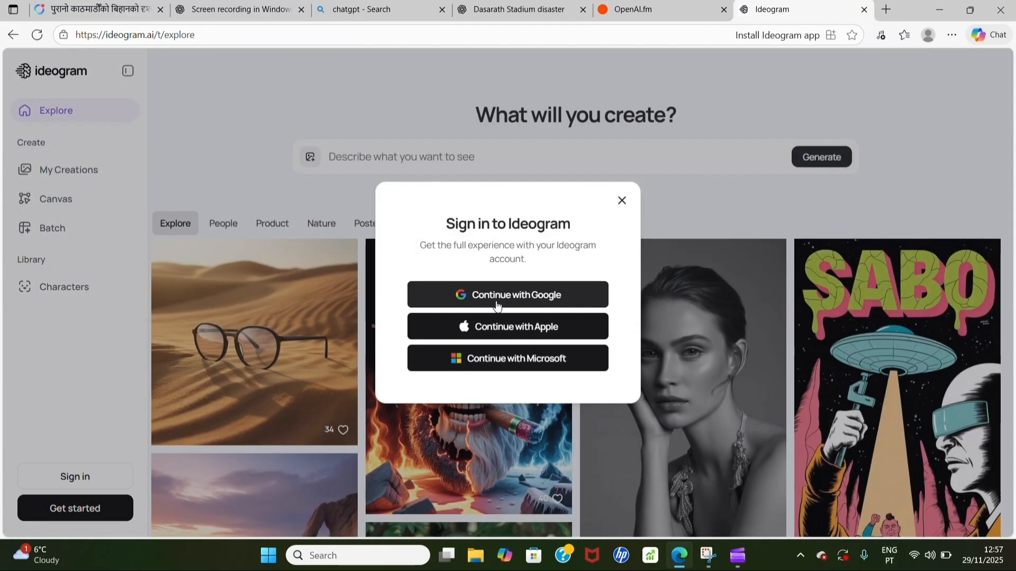
- Sign in to Ideogram with the Google account and dismiss the introductory tour
click(498, 295)
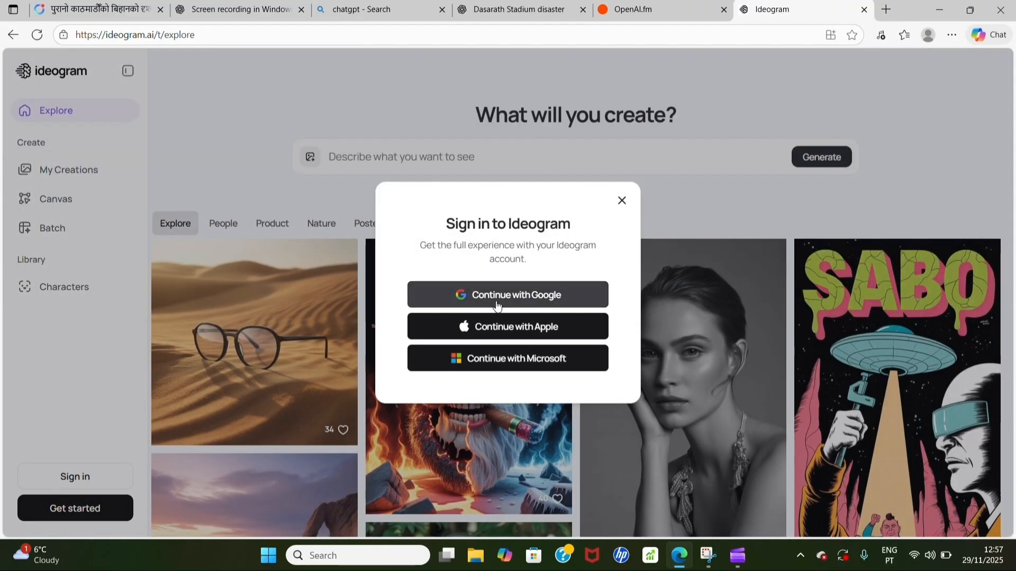
click(323, 462)
click(325, 328)
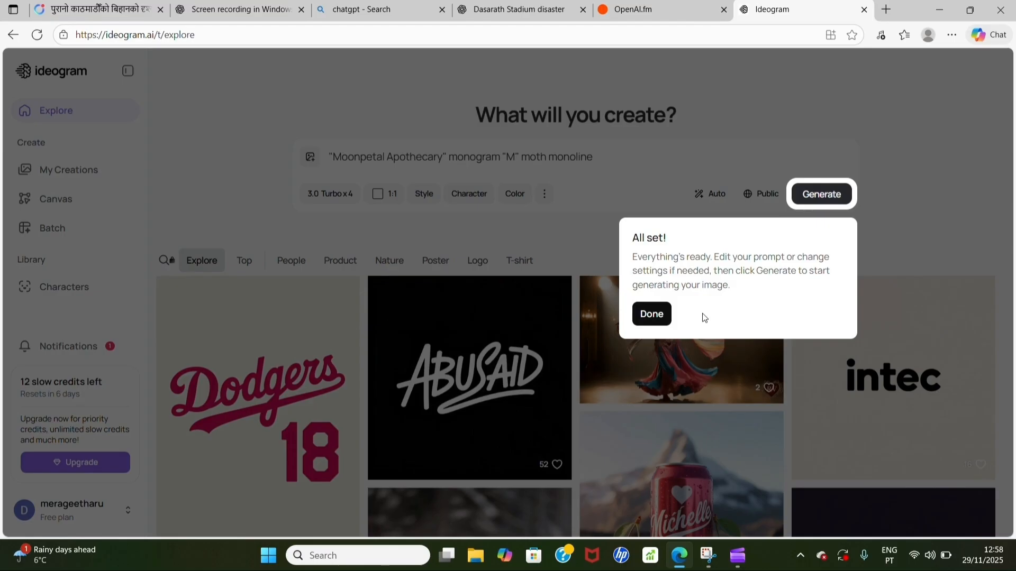
click(653, 313)
- Set the aspect ratio to 16:9 and write the prompt "design a thumbnail for my youtube documentry about dasrath stadium disaster 1988 where 93 people was dead"
click(390, 195)
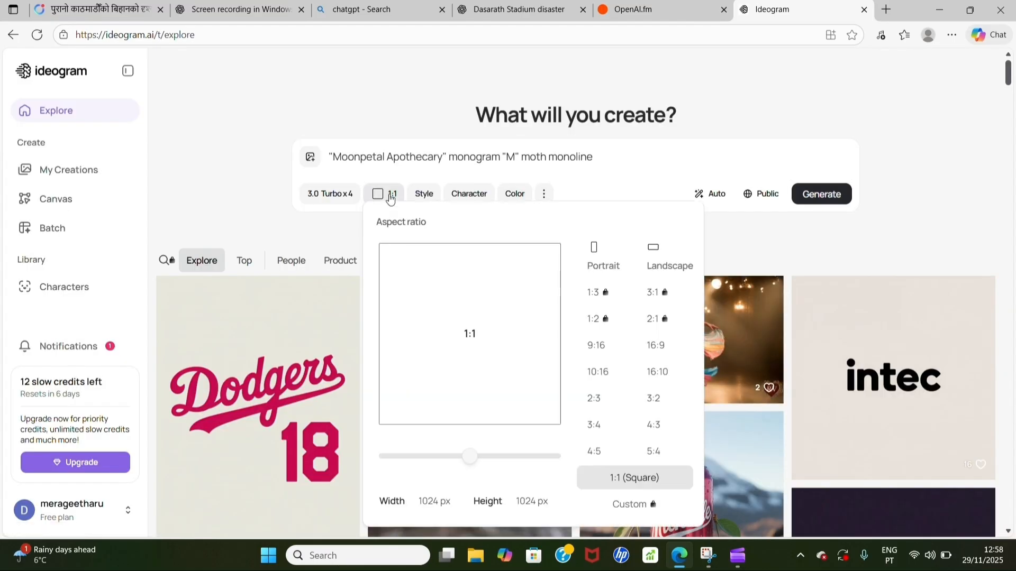
click(653, 346)
drag(641, 154, 318, 159)
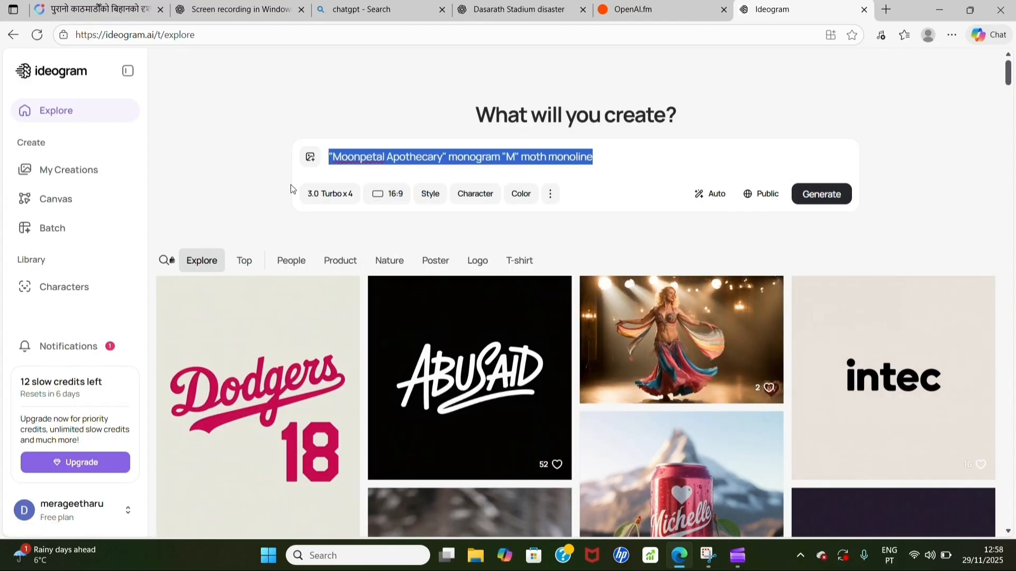
text(design a thumb)
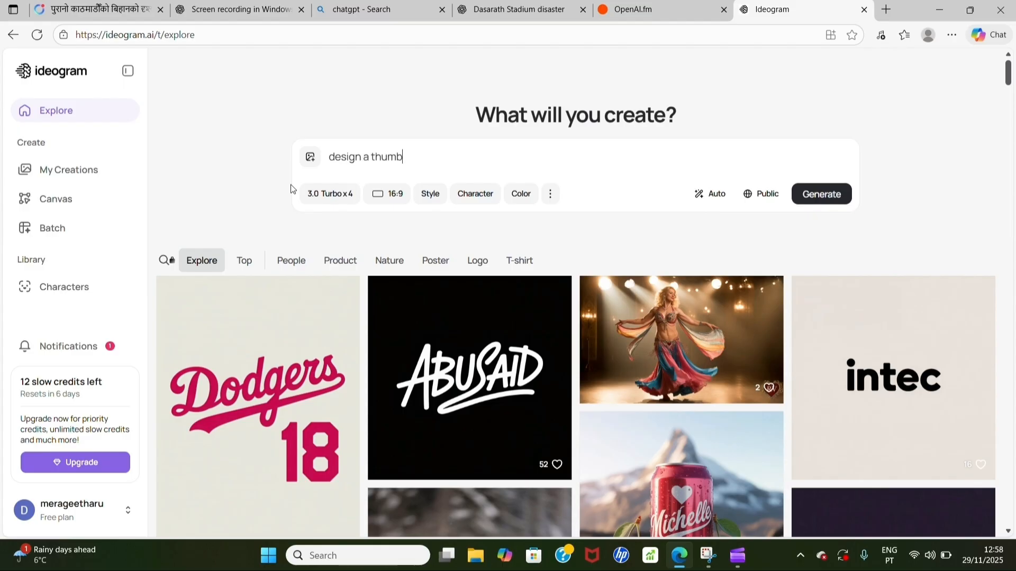
key(ctrl+Left)
text(dasrath stadium disast)
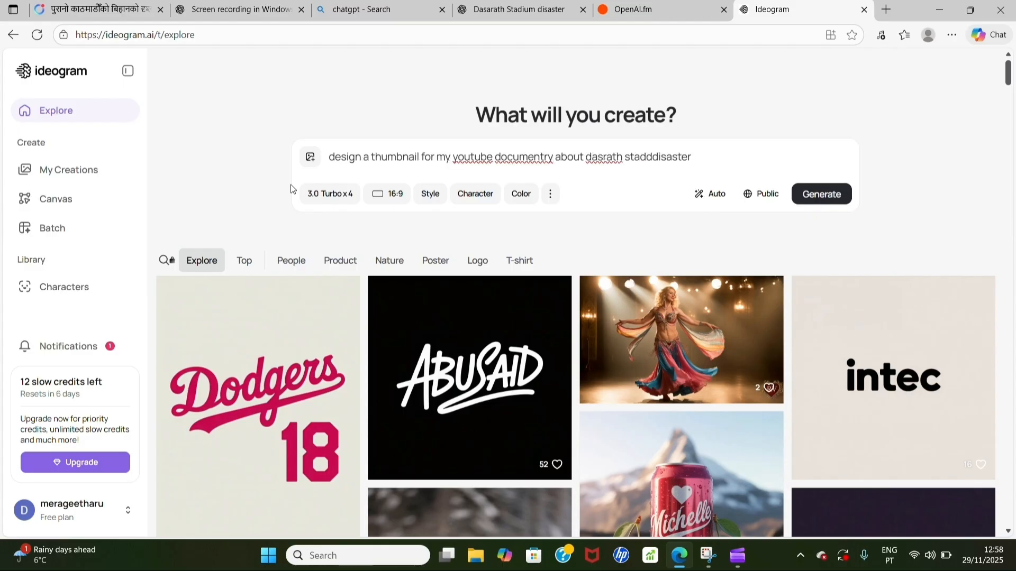
text(er 1988 where 93 people was dead)
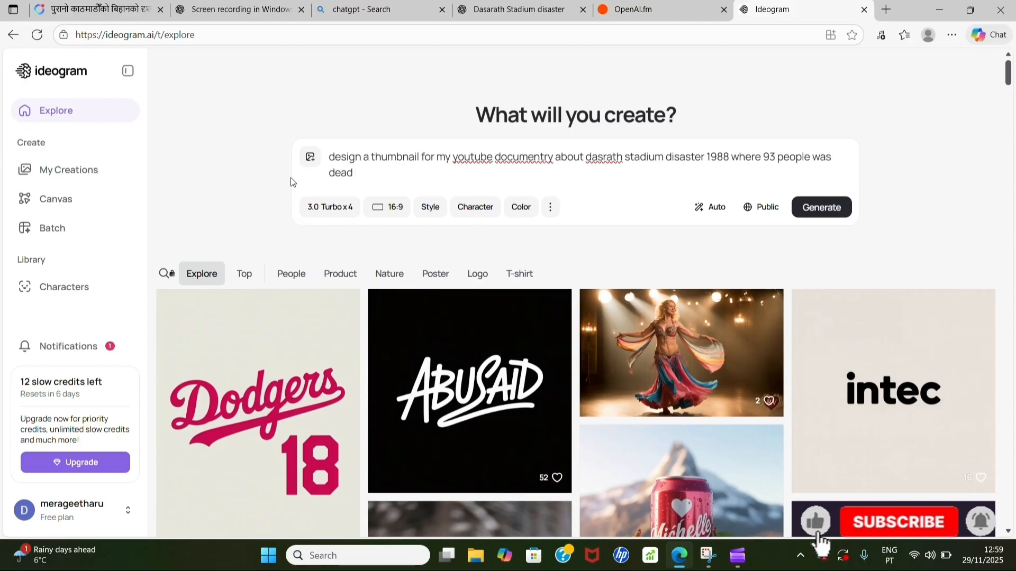
- Extend the prompt with "because of bad weather rain storm and hailstone", generate the thumbnails and dismiss the completion notice
text( because of bad weather rain storm and hailstone)
key(ctrl+Left)
key(ctrl+Left)
text(storm)
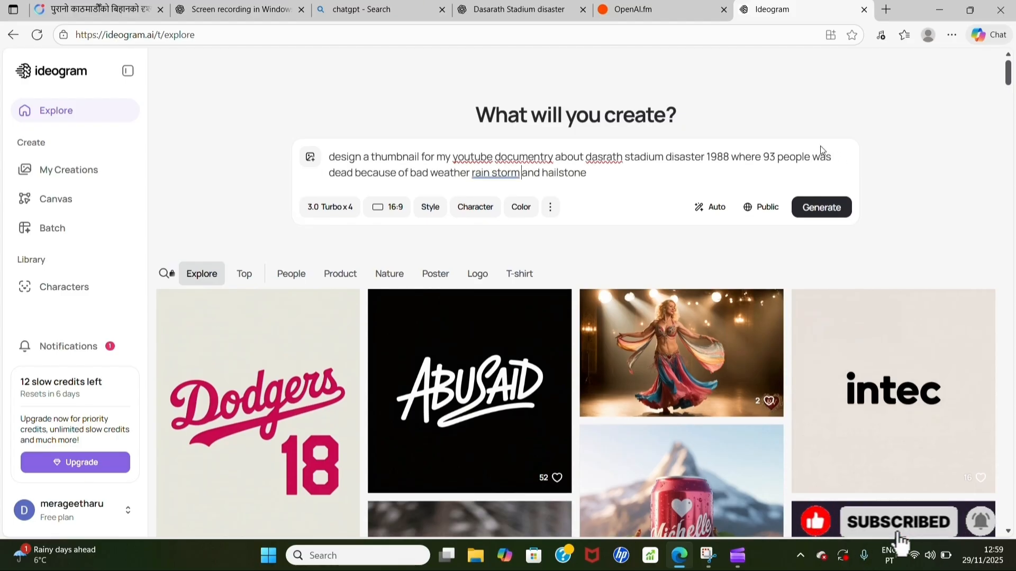
click(826, 208)
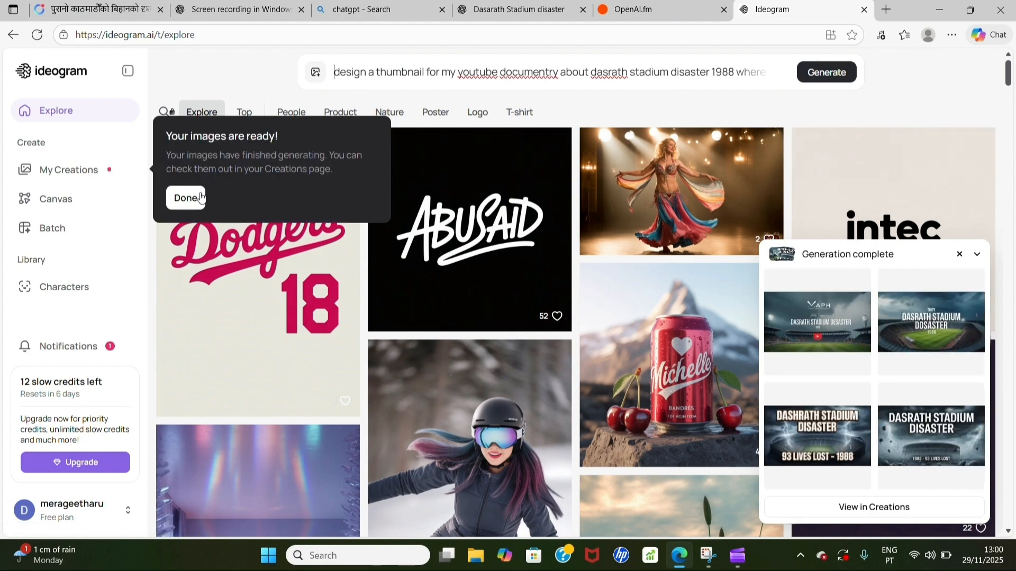
click(194, 203)
- Compare the generated thumbnails and open the one reading "DASHRATH STADIUM DISASTER 93 LIVES LOST - 1988"
click(790, 328)
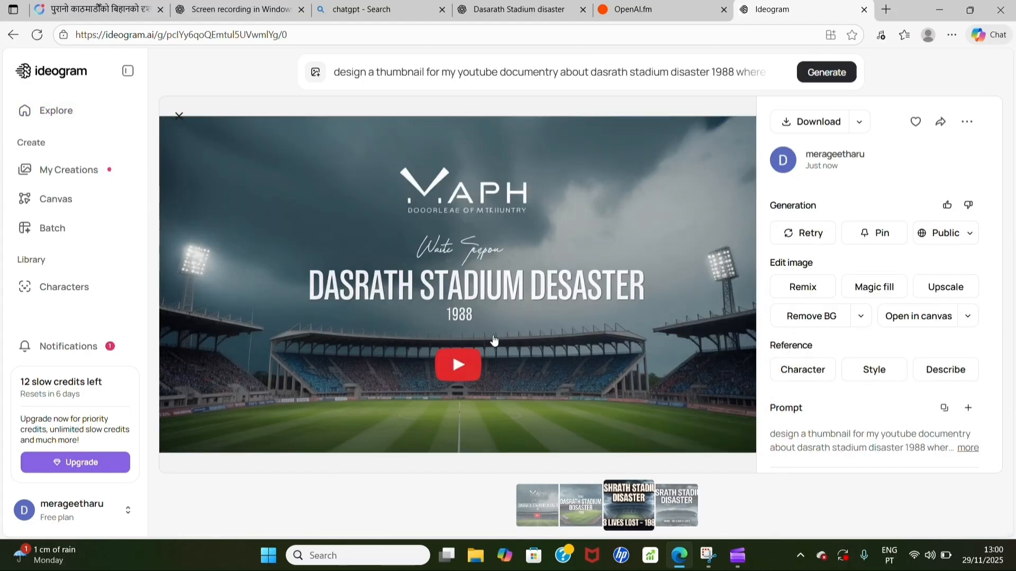
click(582, 513)
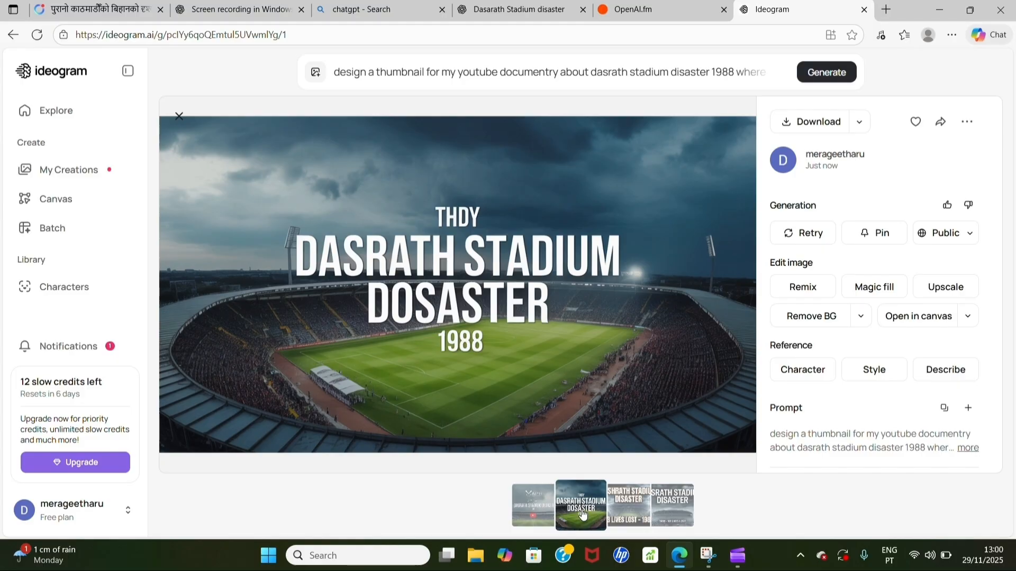
key(Left)
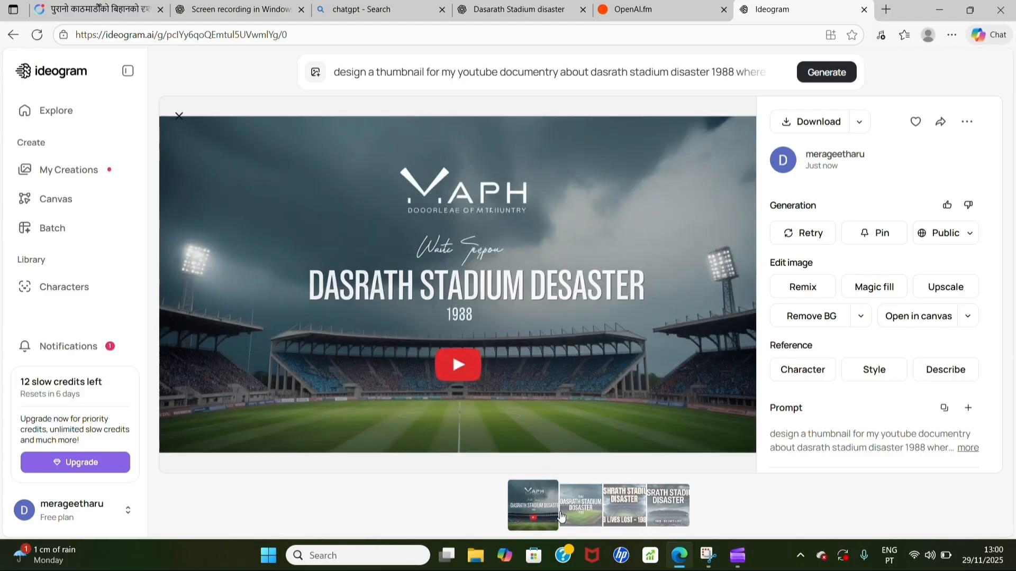
click(577, 517)
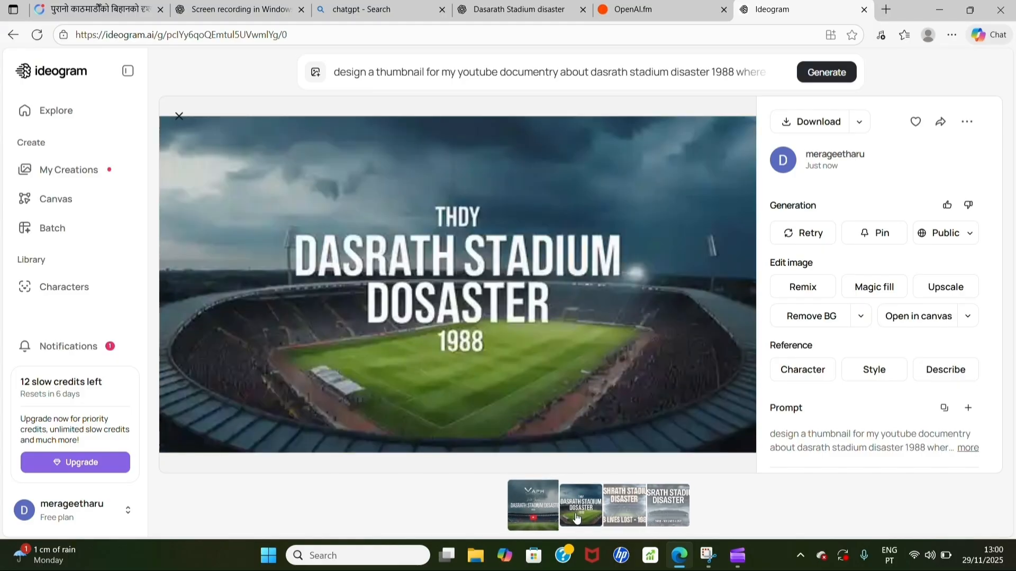
click(628, 512)
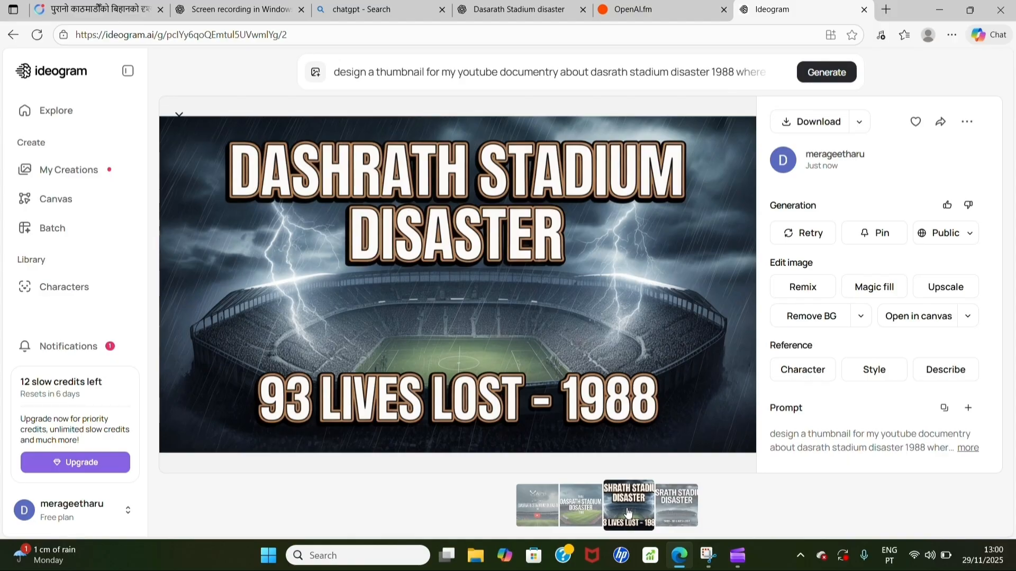
right_click(645, 276)
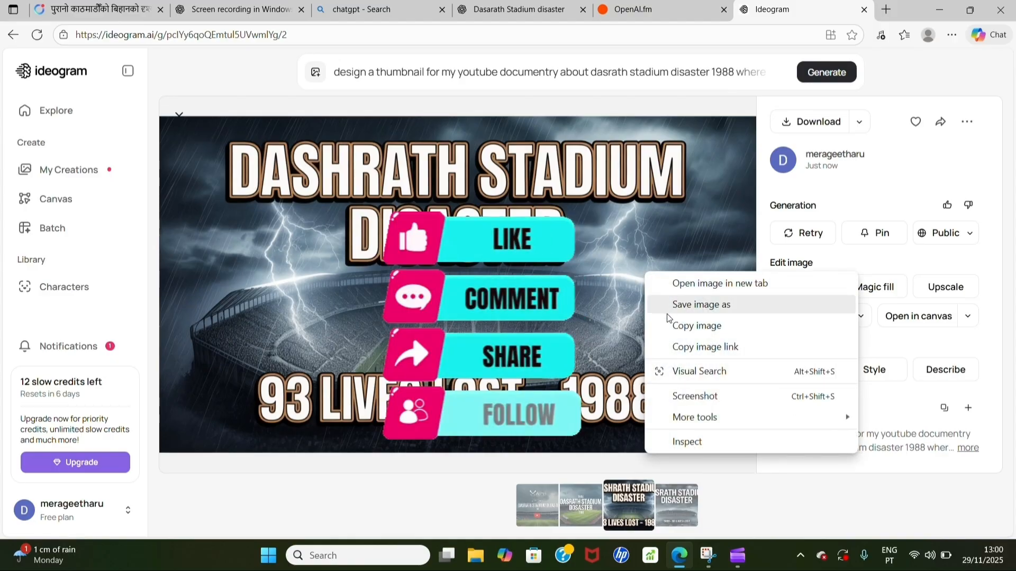
click(698, 304)
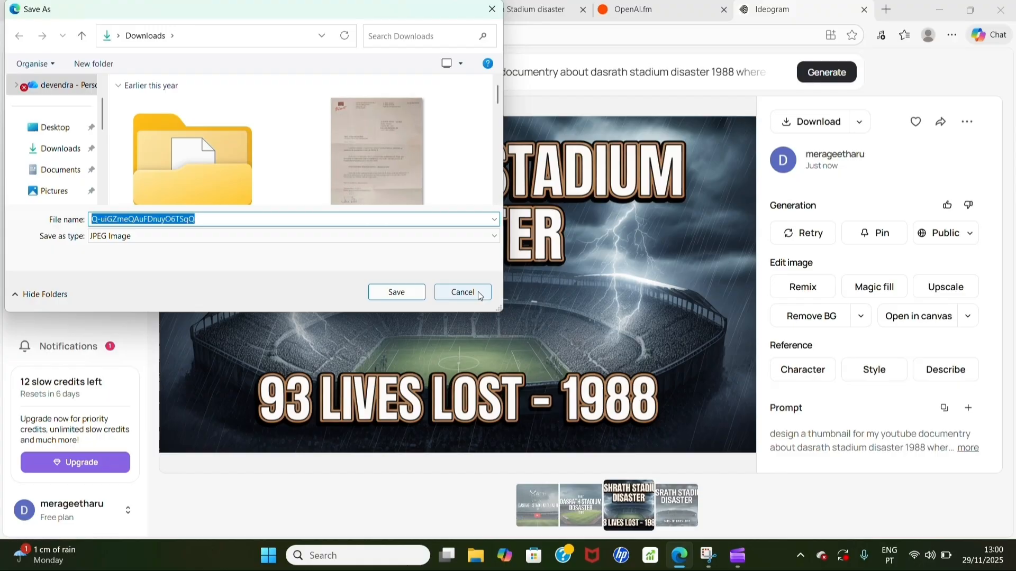
click(465, 291)
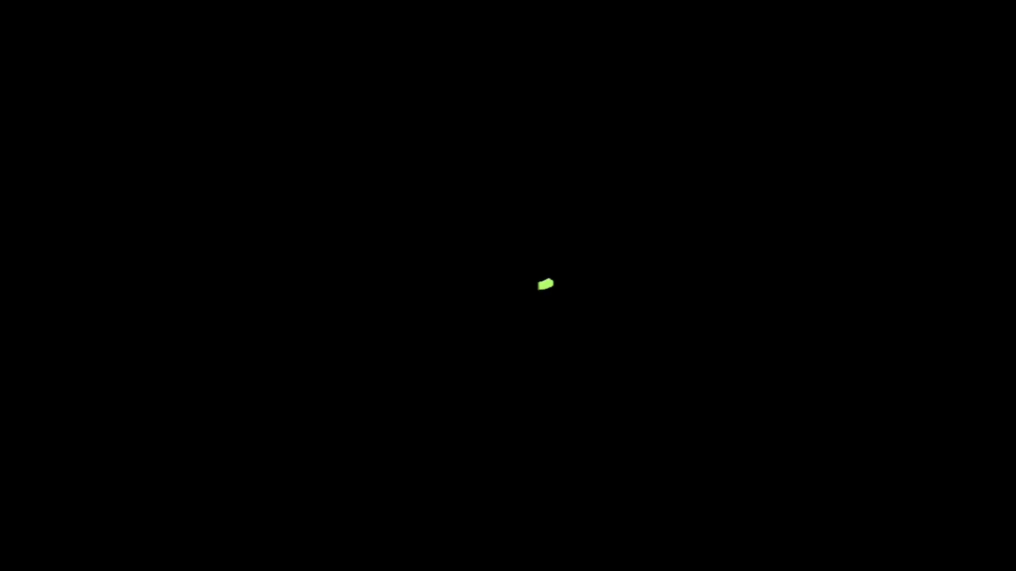